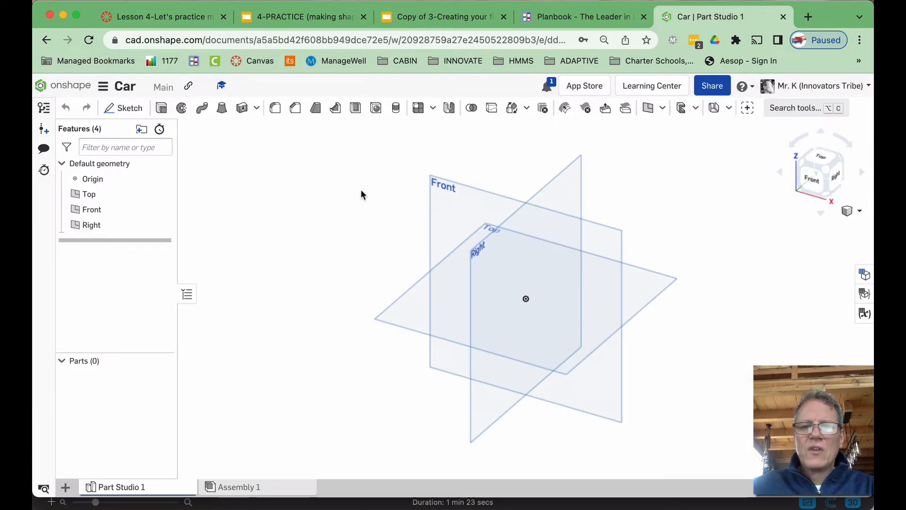
Step: Start a new sketch on the Front plane, hide the default planes and view the sketch straight on
left_click(440, 215)
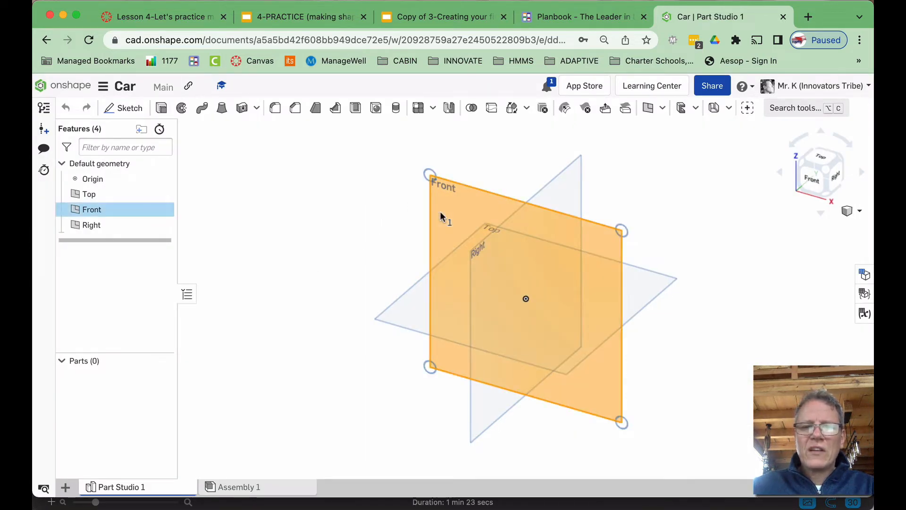
right_click(441, 215)
left_click(475, 222)
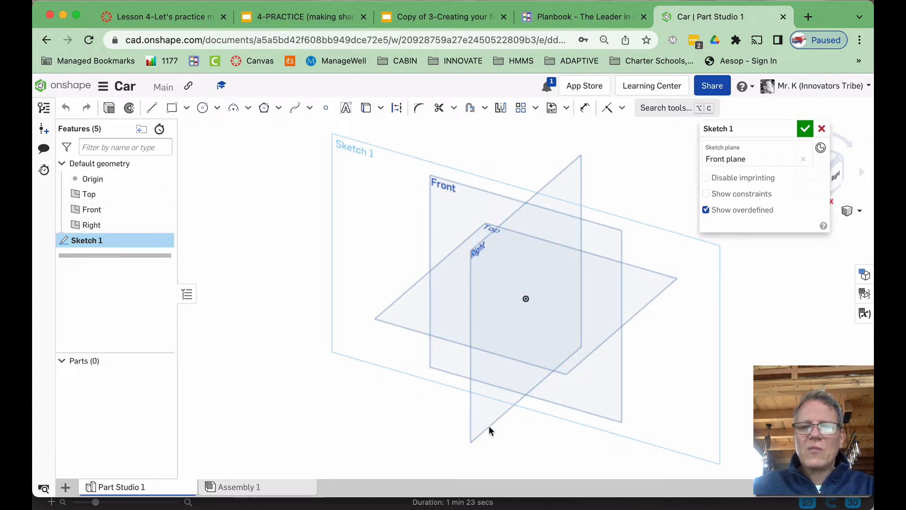
key("p")
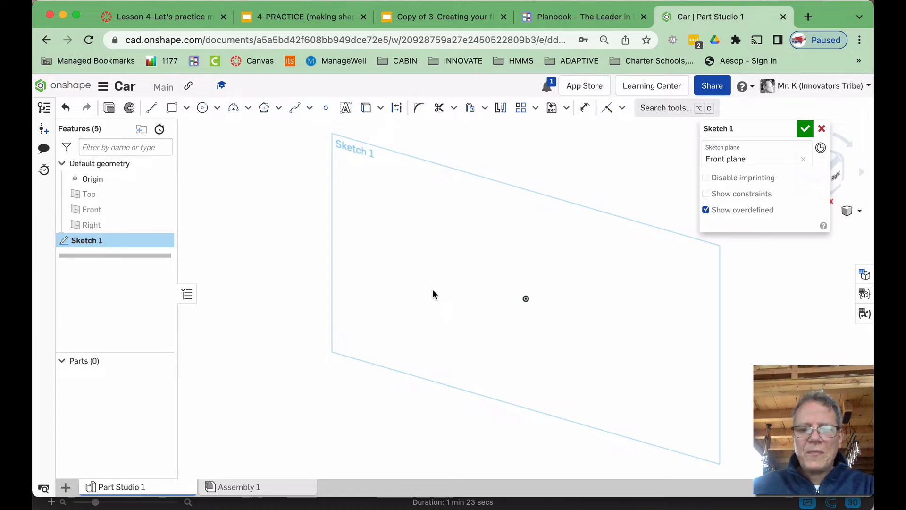
key("n")
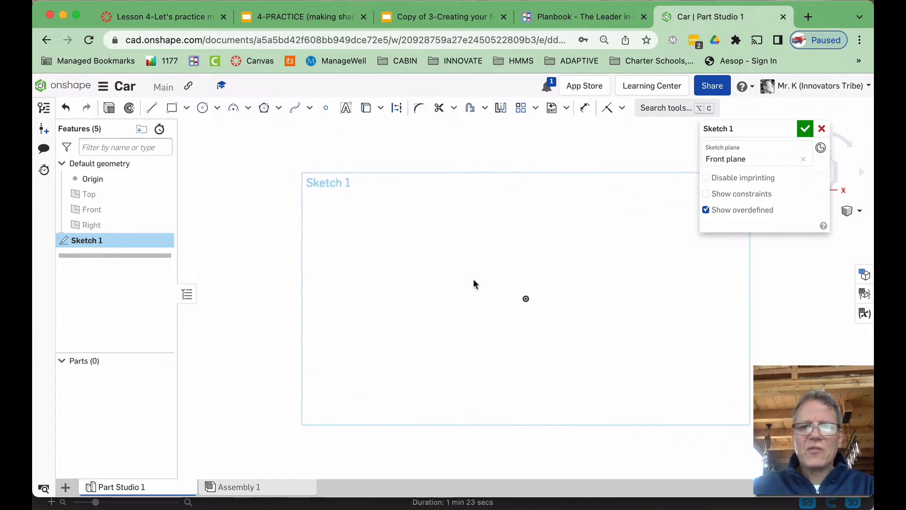
Step: Sketch a closed car side profile with lines, about 11.7 in long, with sloped hood and trunk and a raised flat-roofed cabin
left_click(151, 108)
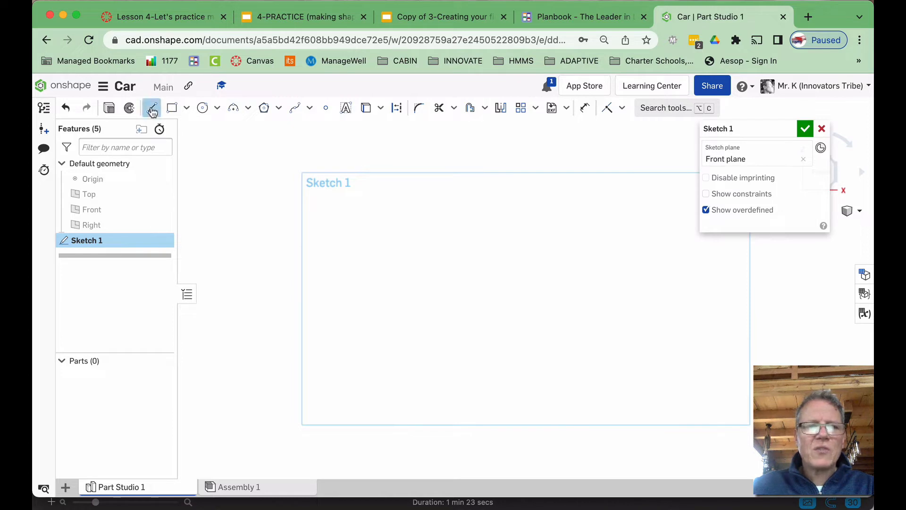
left_click(349, 320)
left_click(350, 282)
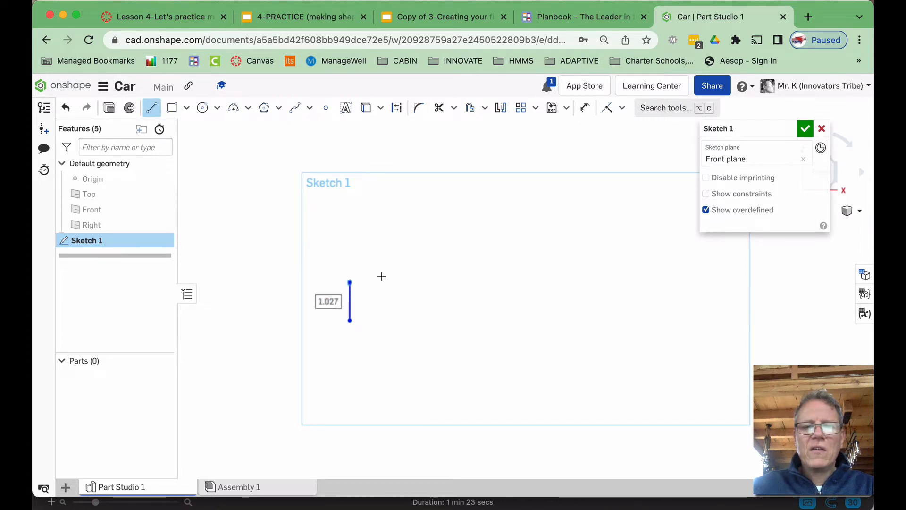
left_click(466, 262)
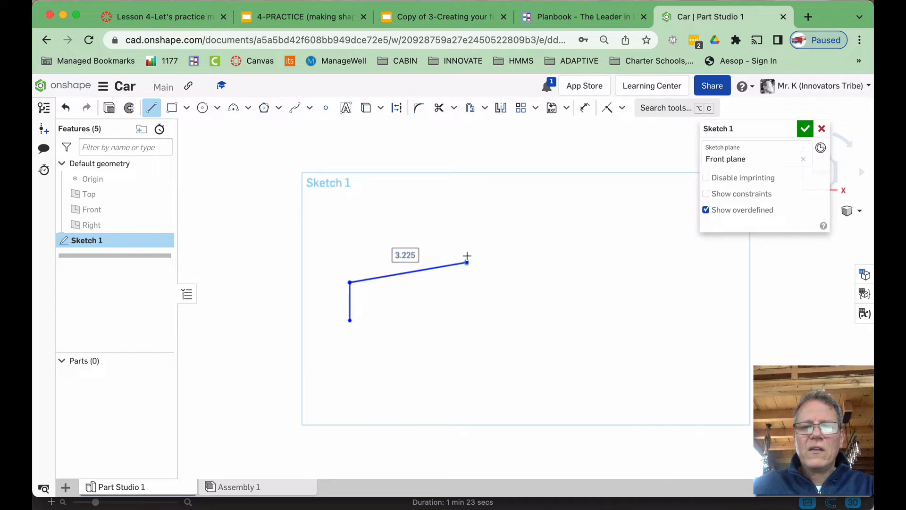
left_click(486, 221)
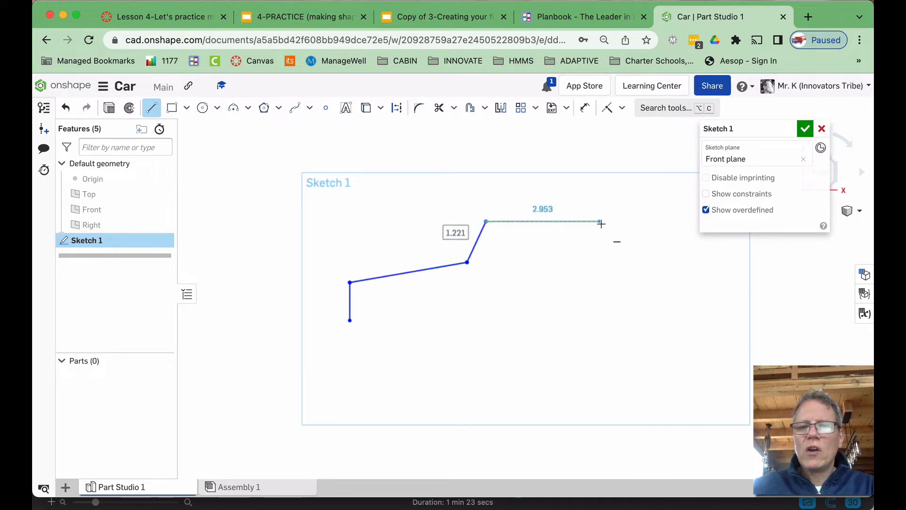
left_click(610, 221)
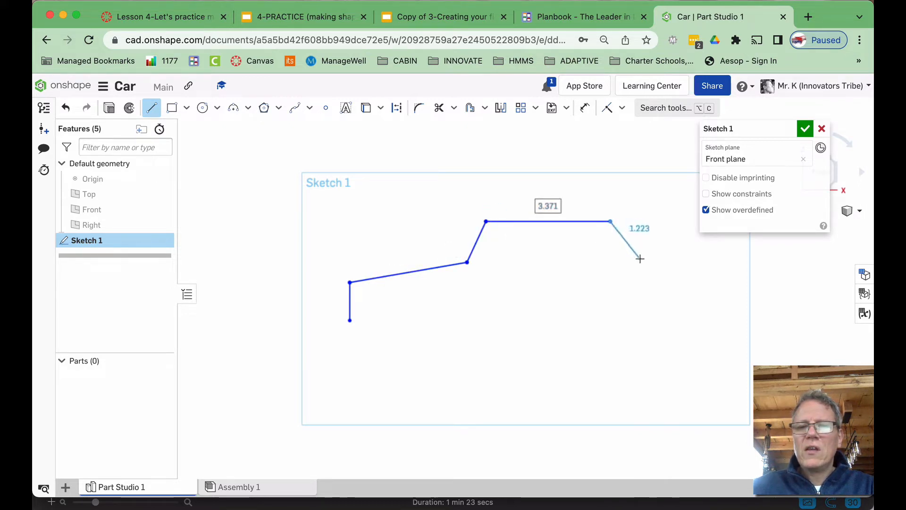
left_click(640, 259)
left_click(780, 284)
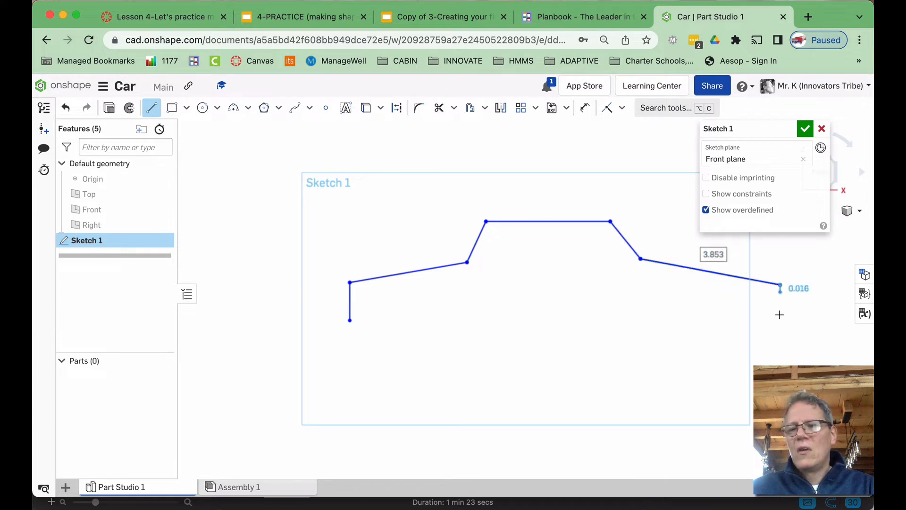
left_click(780, 329)
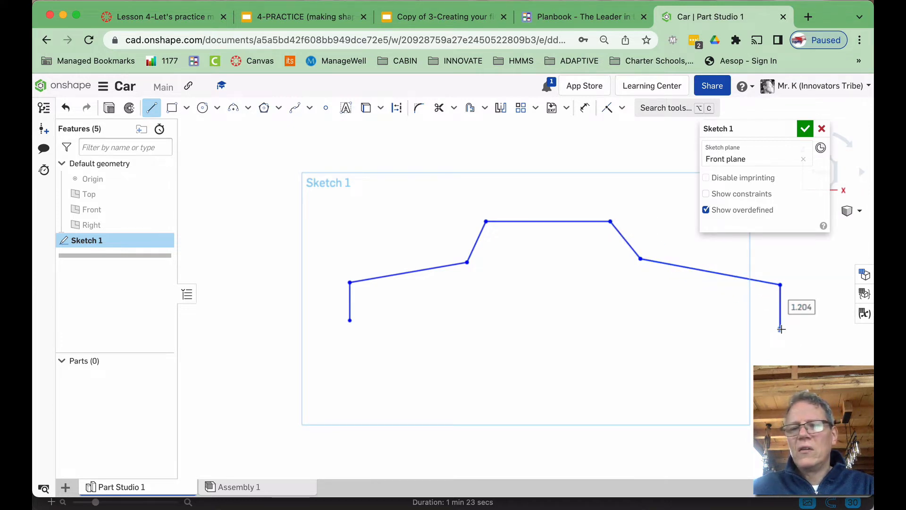
left_click(350, 320)
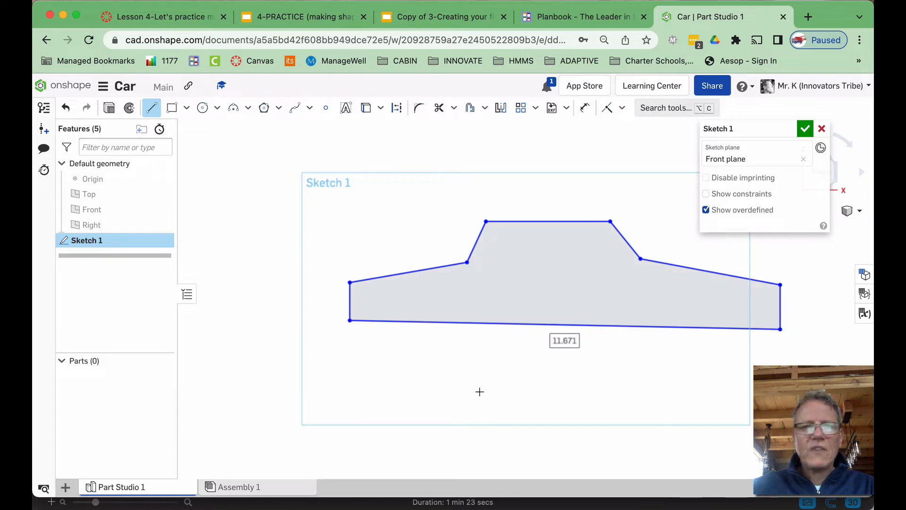
Step: Extrude the car profile into a new solid body with a blind depth of 1.95 in
left_click(109, 108)
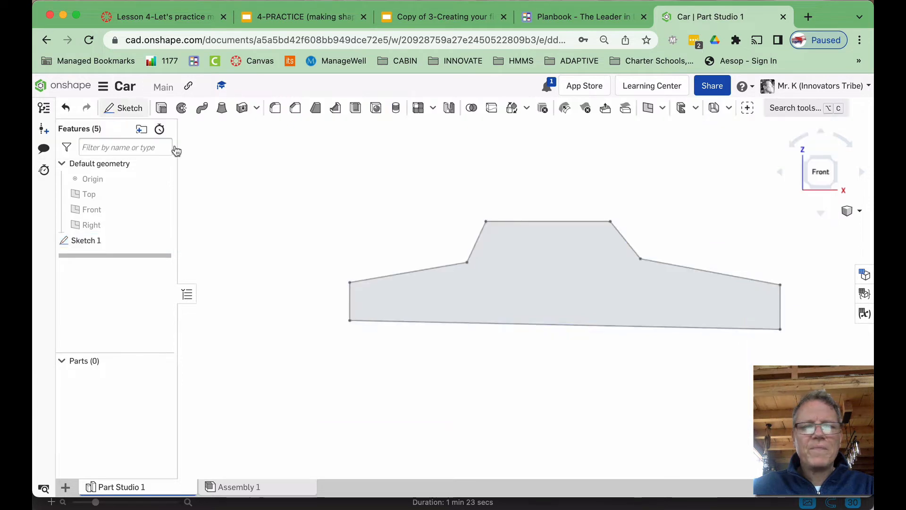
right_click_drag(577, 186, 562, 195)
left_click_drag(545, 281, 525, 285)
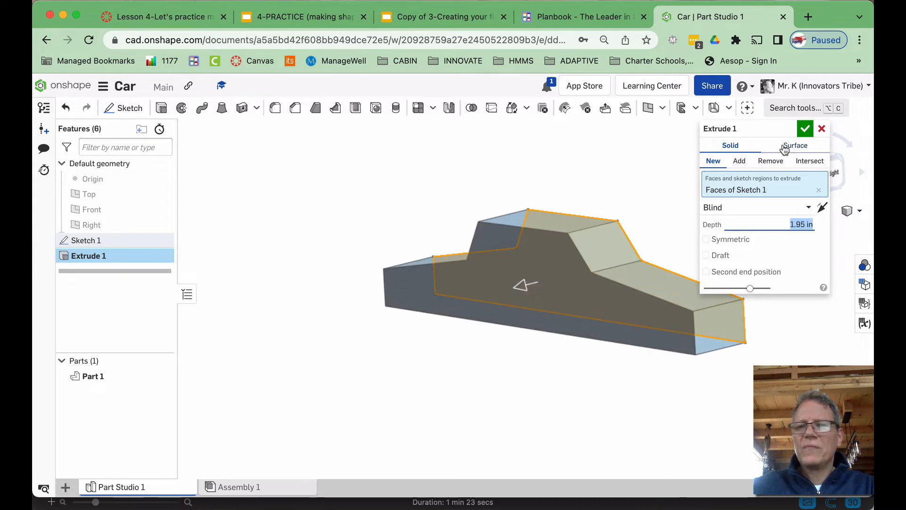
left_click(805, 129)
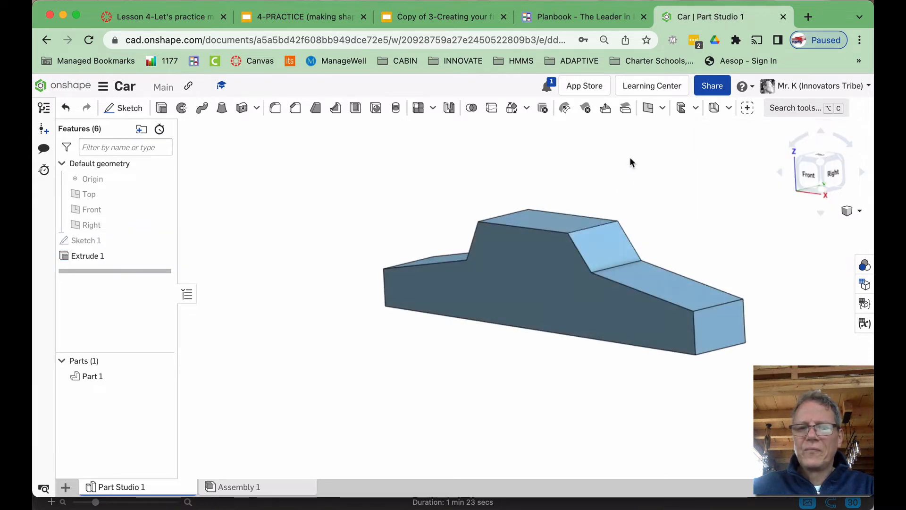
Step: Start a new sketch on the front-facing side face of the car body
mouse_move(629, 163)
right_mouse_down()
mouse_move(663, 153)
mouse_move(662, 163)
mouse_move(644, 169)
right_mouse_up()
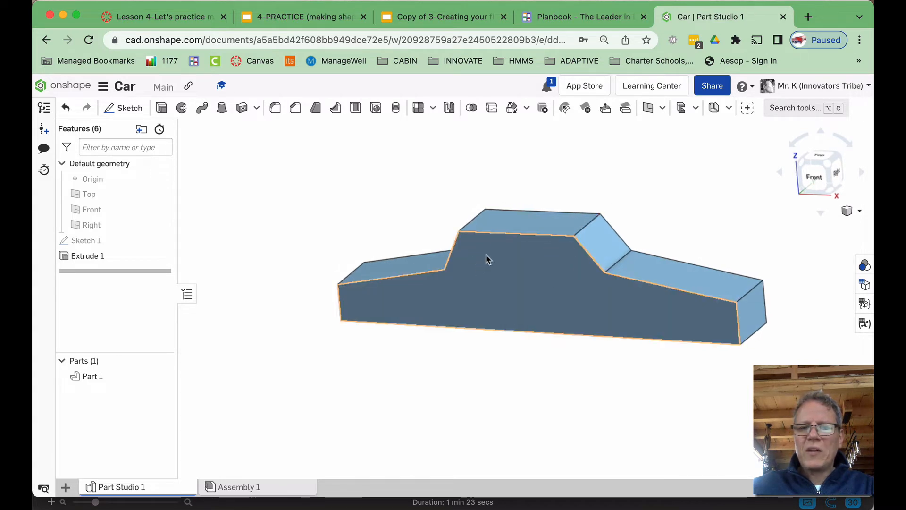
left_click(505, 268)
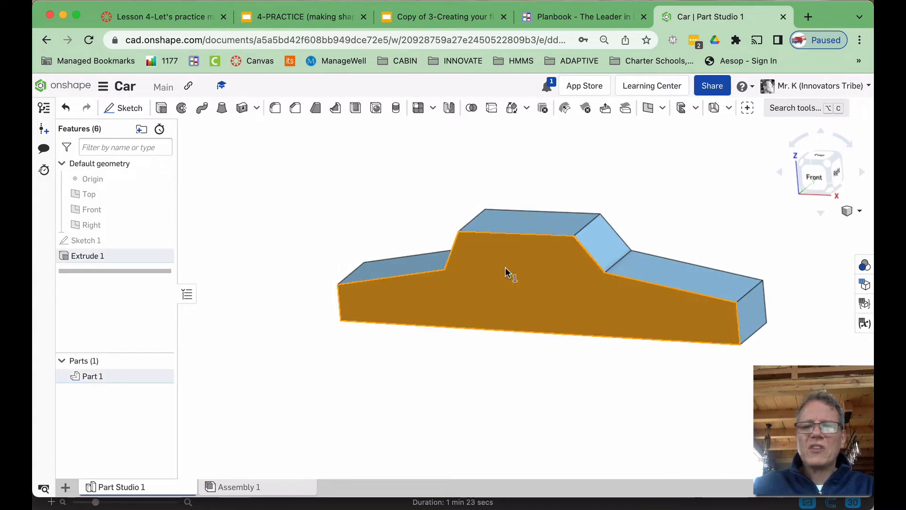
right_click(505, 268)
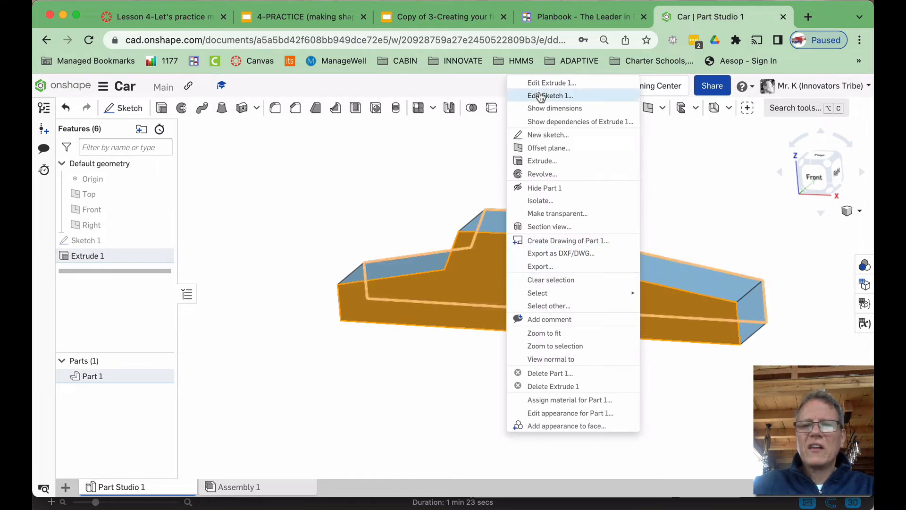
left_click(548, 136)
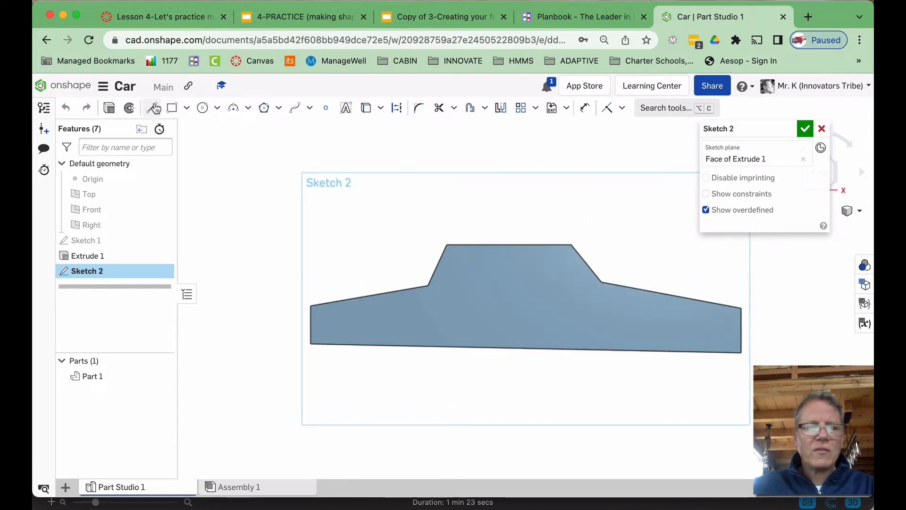
Step: Sketch a closed four-sided window beside the cabin's longer sloped edge, with a top edge about 0.84 in long
left_click(153, 108)
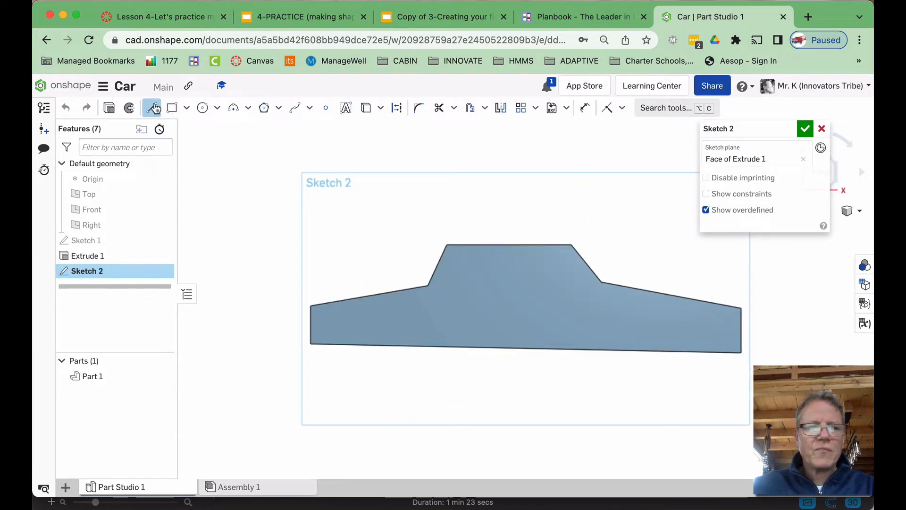
left_click(537, 254)
left_click(568, 254)
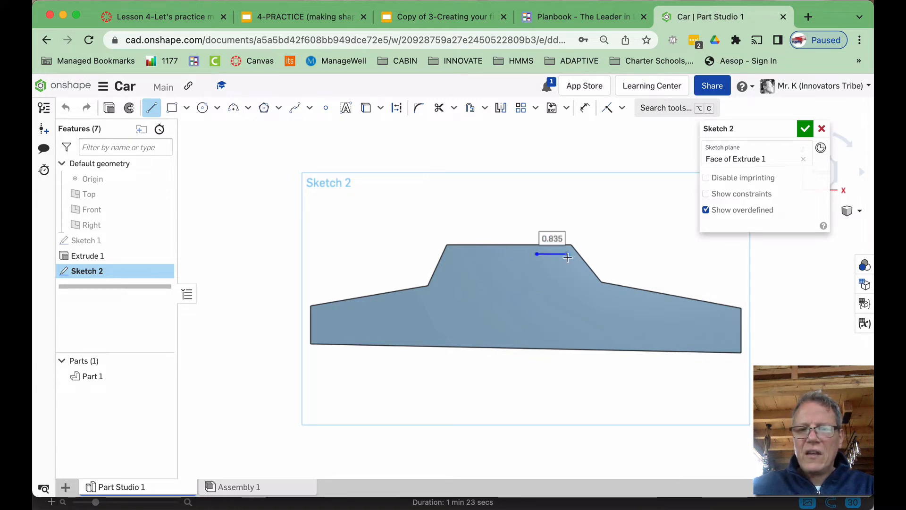
left_click(589, 287)
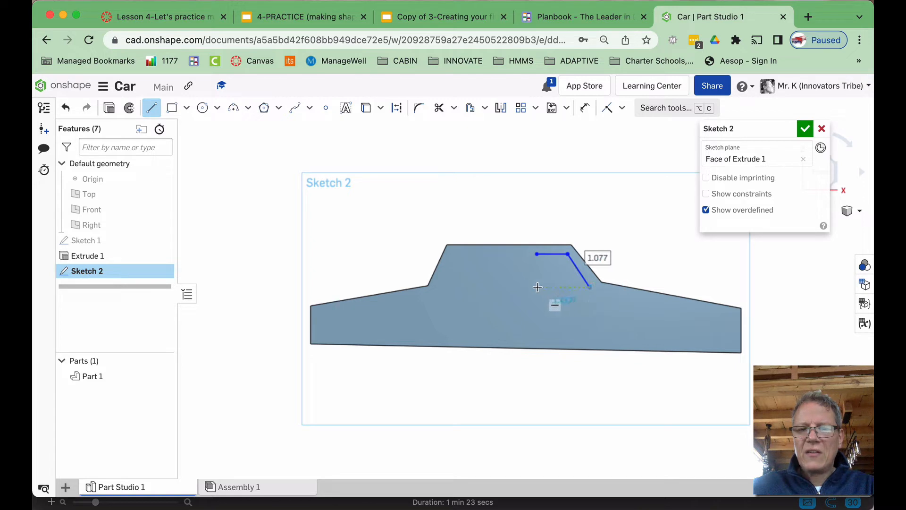
left_click(538, 286)
left_click(538, 254)
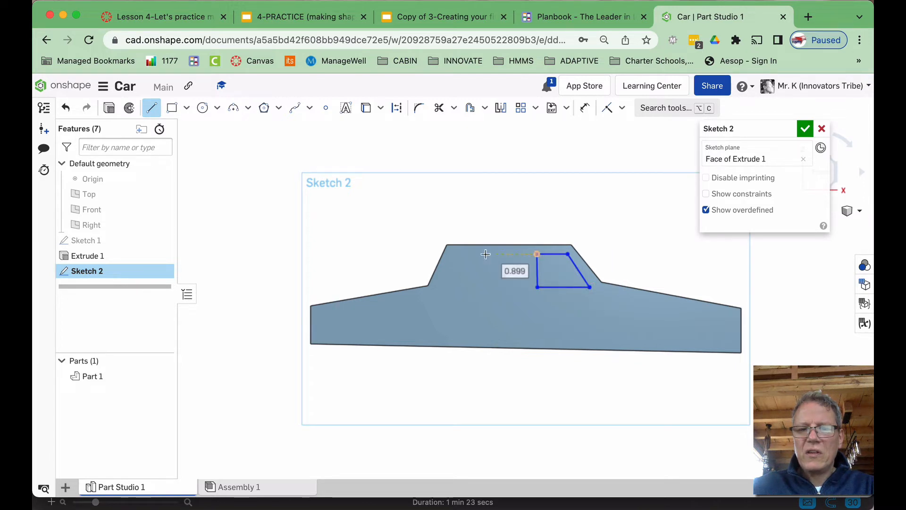
Step: Sketch a second closed window in the other half of the cabin, aligned with the first, with a top edge about 1.73 in long
left_click(456, 254)
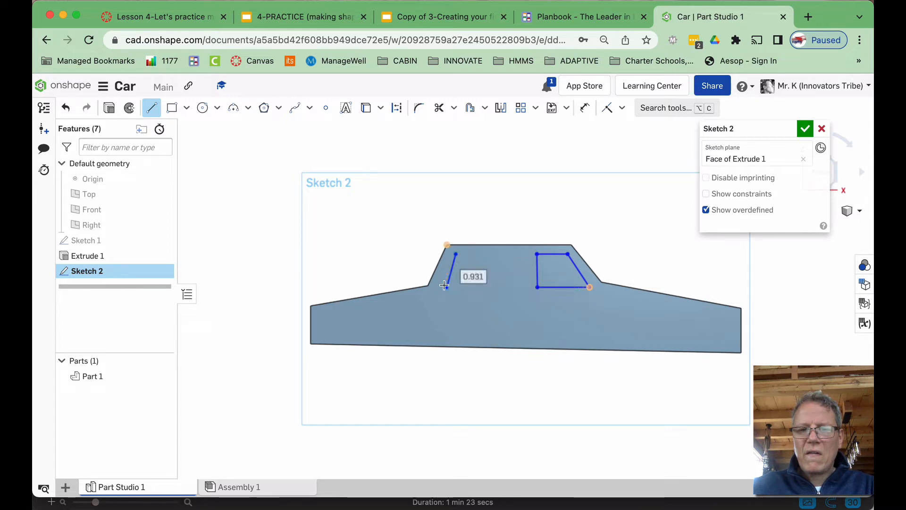
left_click(444, 285)
left_click(489, 286)
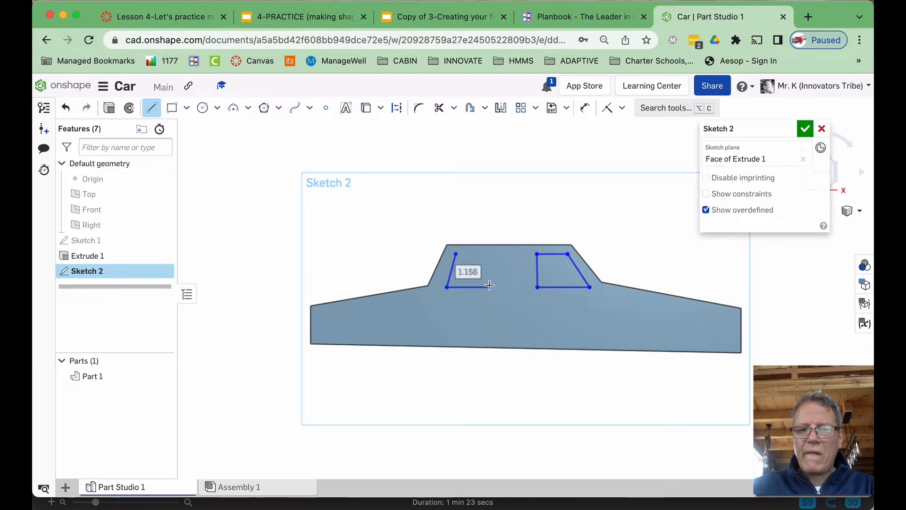
left_click(519, 286)
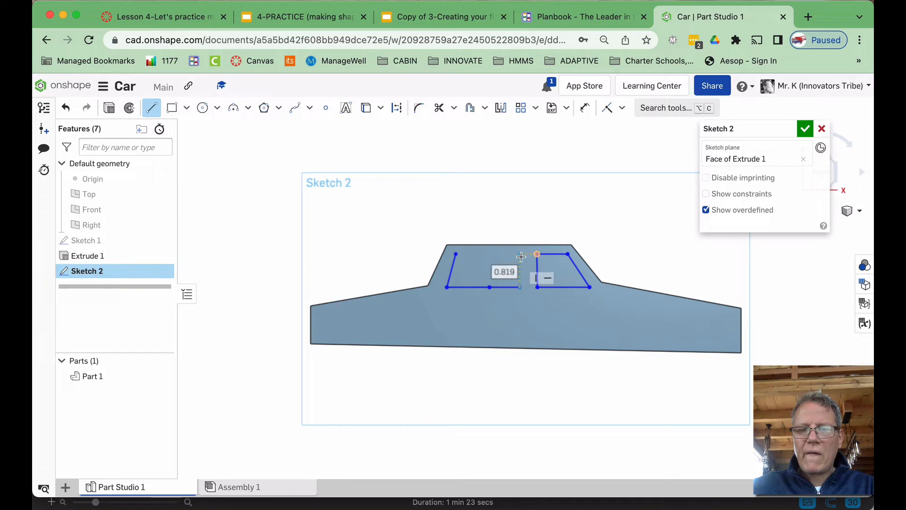
left_click(520, 254)
left_click(455, 254)
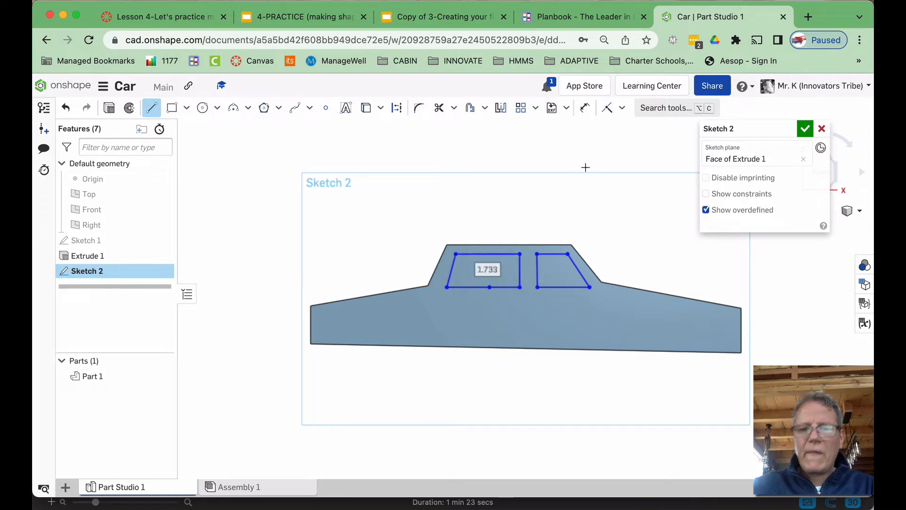
Step: Cut both window shapes through the cabin with a Remove extrude, blind depth 3.03 in
left_click(109, 108)
key("shift+e")
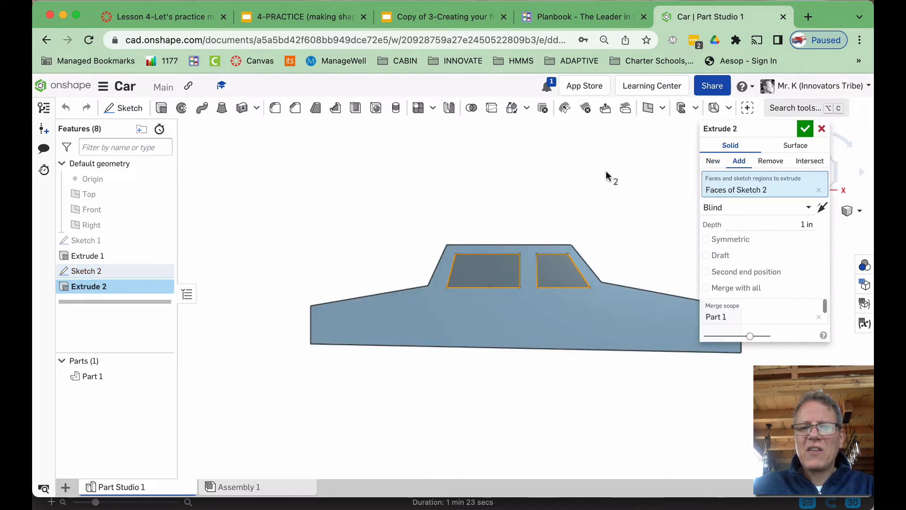
right_click_drag(606, 173, 578, 180)
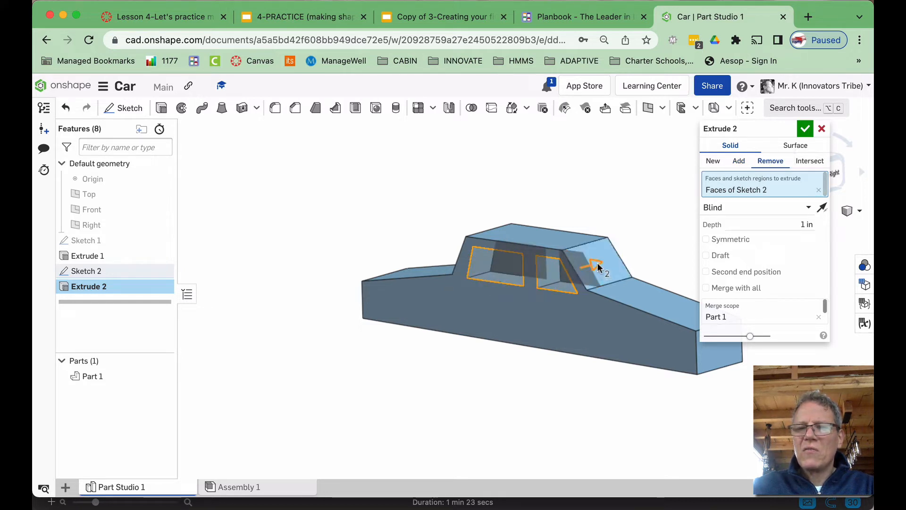
left_click_drag(598, 266, 643, 246)
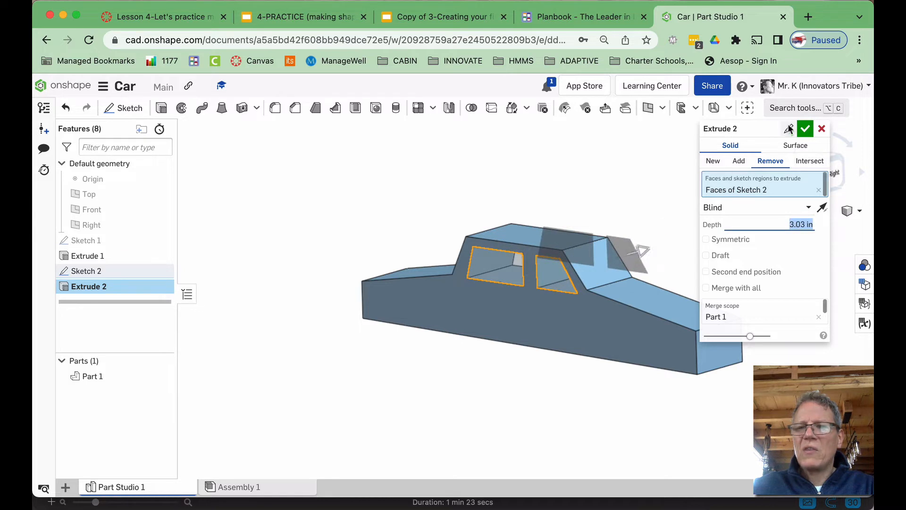
left_click(805, 130)
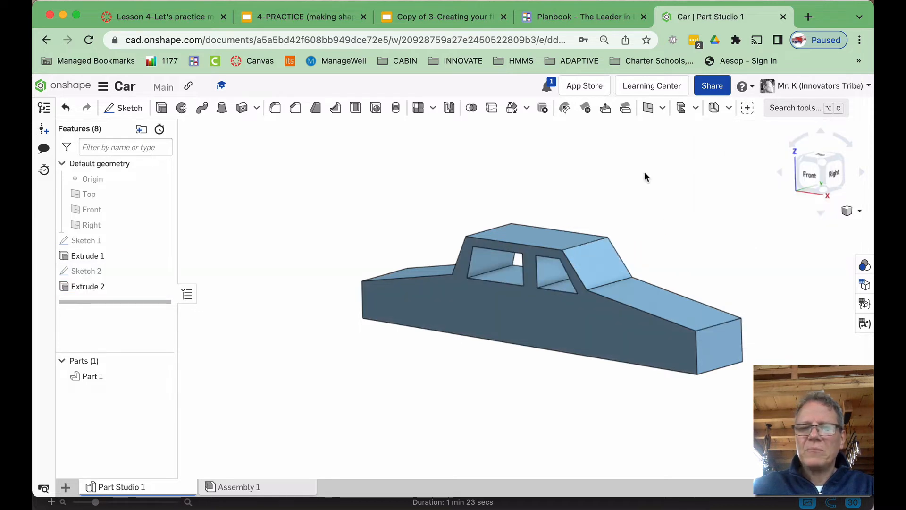
Step: Start a new sketch on the car body's front-facing side face and view it straight on
key("shift+1")
mouse_move(657, 159)
right_mouse_down()
mouse_move(656, 168)
mouse_move(663, 163)
right_mouse_up()
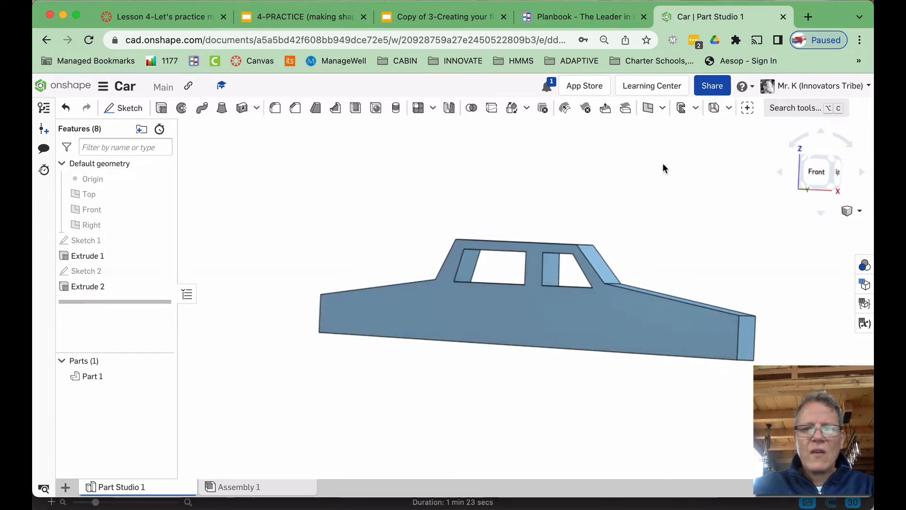
right_click_drag(548, 180, 548, 183)
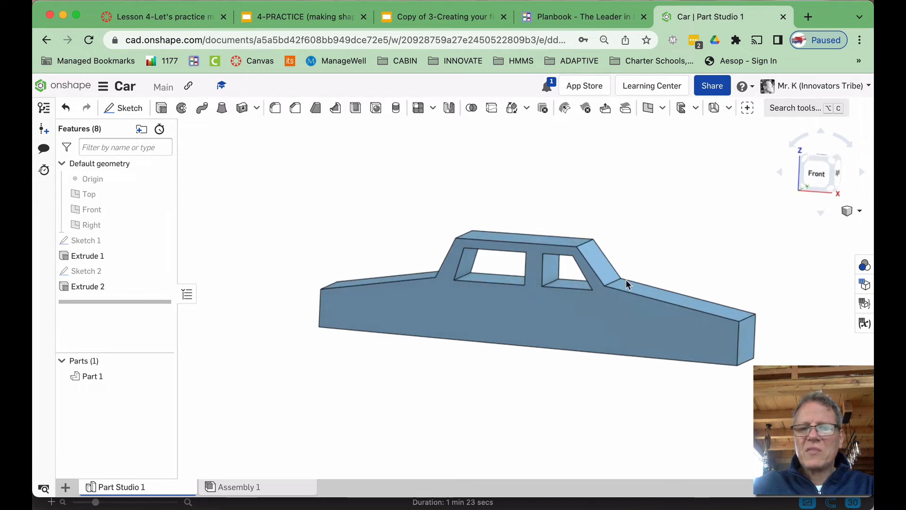
left_click(565, 323)
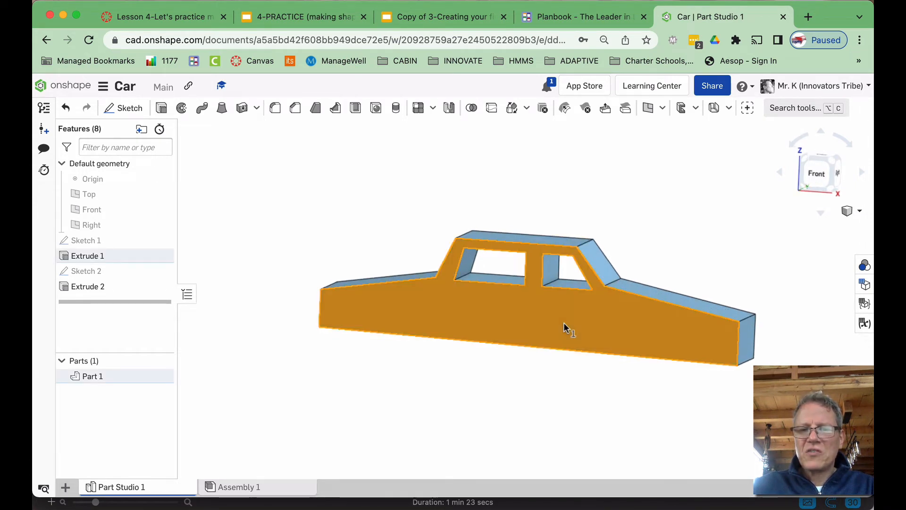
right_click(563, 322)
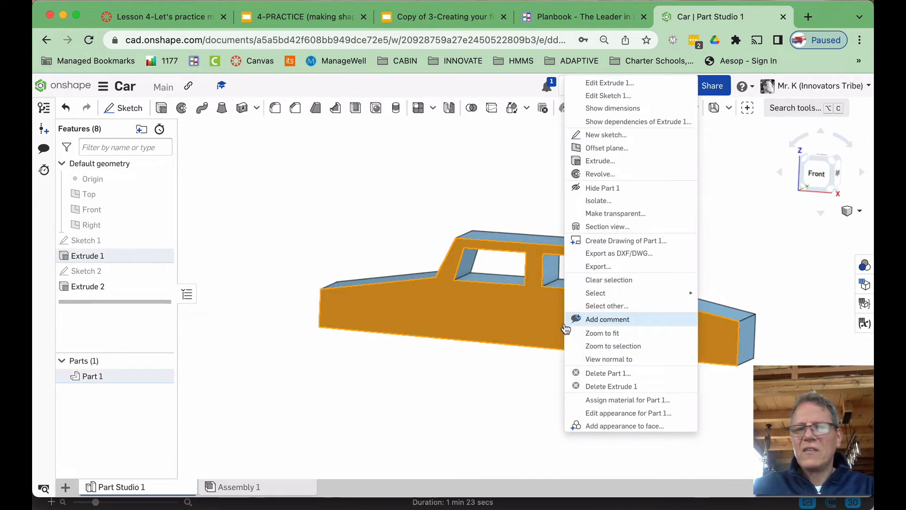
left_click(616, 135)
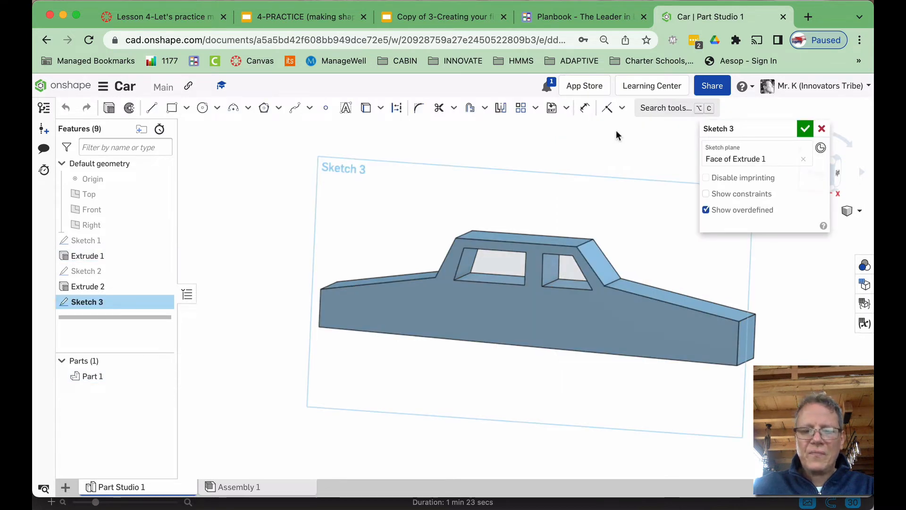
key("n")
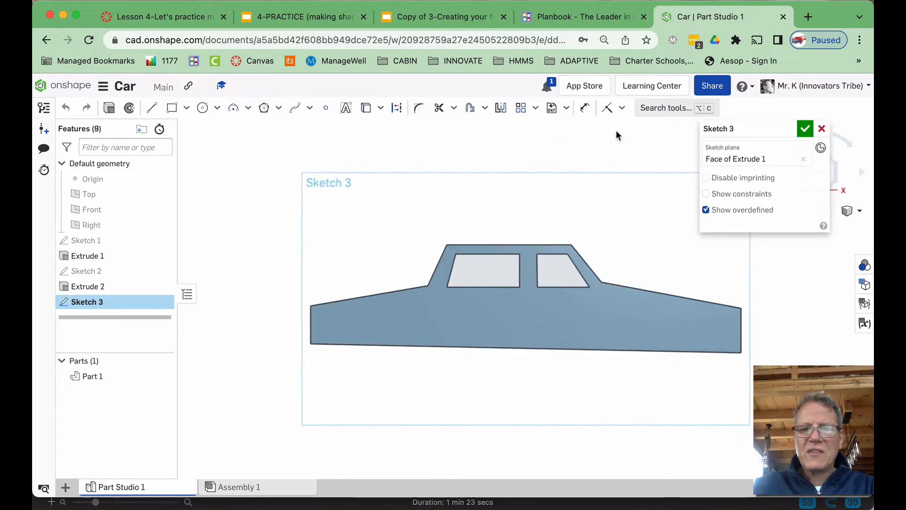
Step: Sketch two wheel circles centred on the body's bottom edge, about 1.58 in diameter at the rear and about 1.66 in at the front
left_click(202, 108)
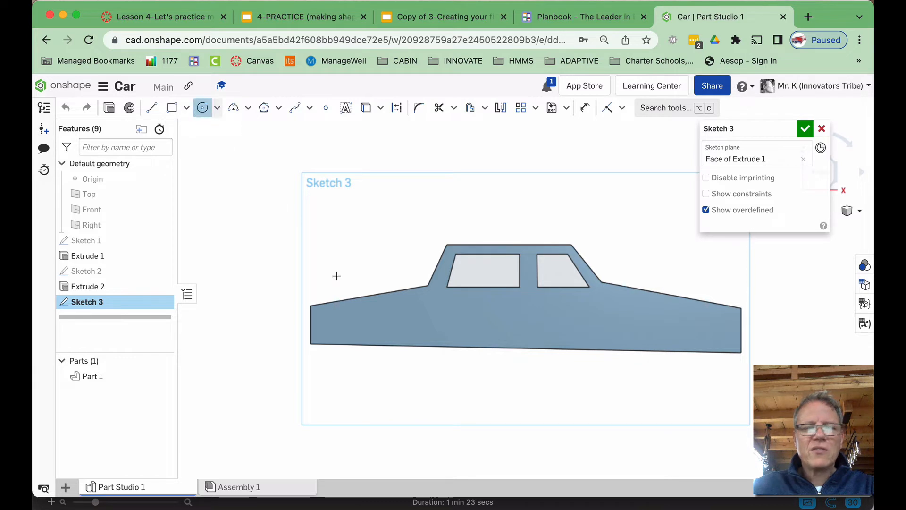
left_click(386, 346)
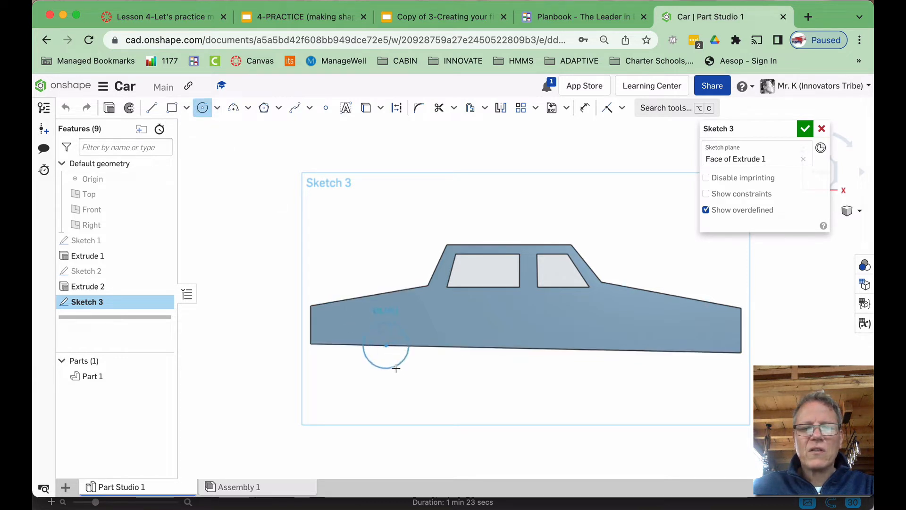
left_click(397, 372)
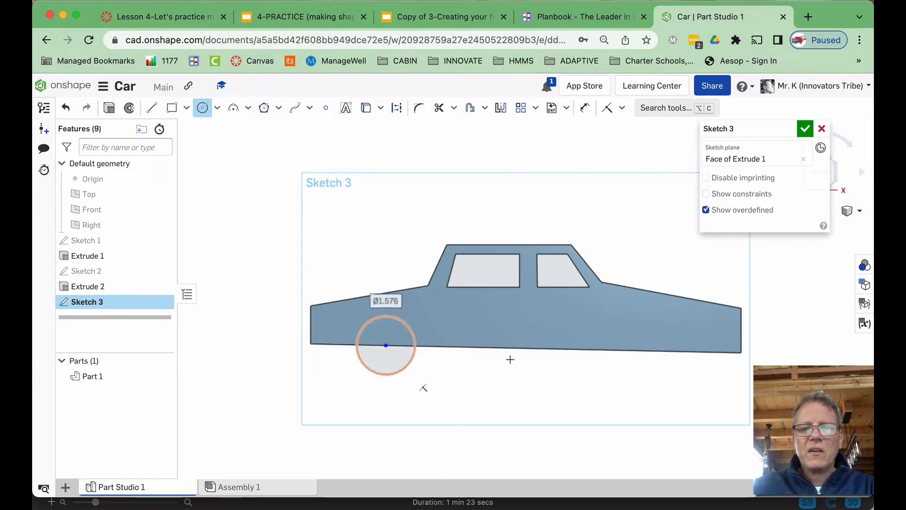
left_click(664, 352)
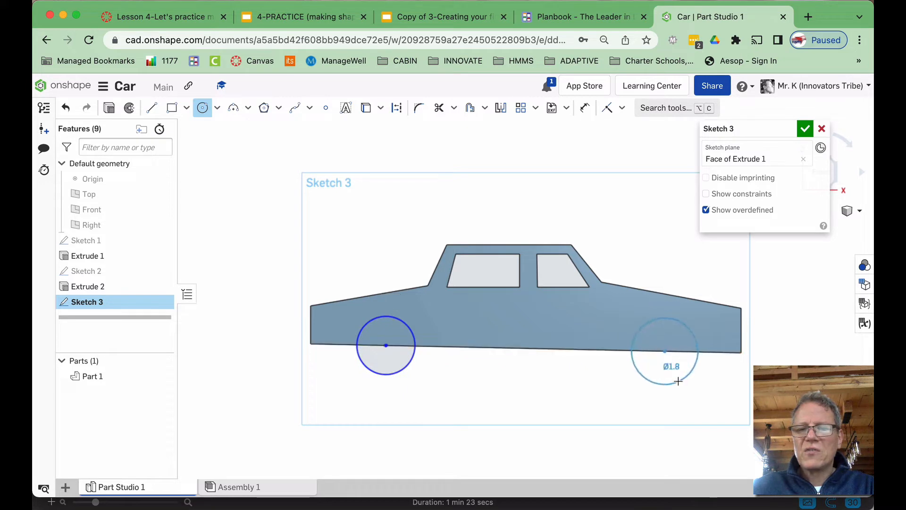
left_click(677, 379)
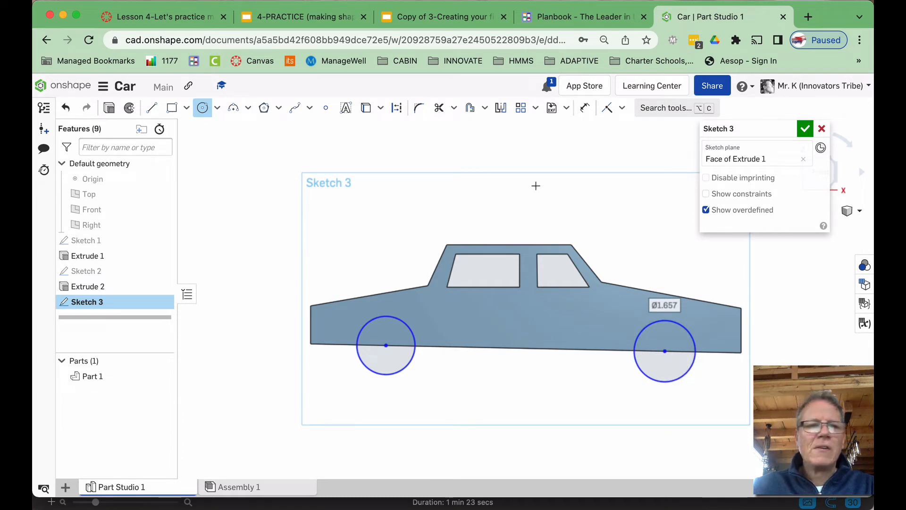
Step: Extrude both wheel circles outward from the side face to form a pair of wheels
left_click(110, 108)
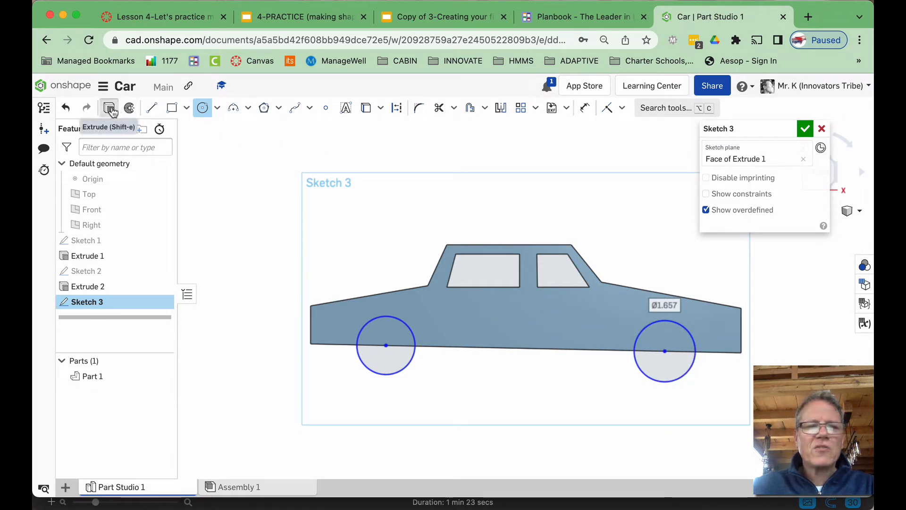
right_click_drag(567, 200, 534, 214)
left_click_drag(385, 367, 400, 361)
left_click(806, 128)
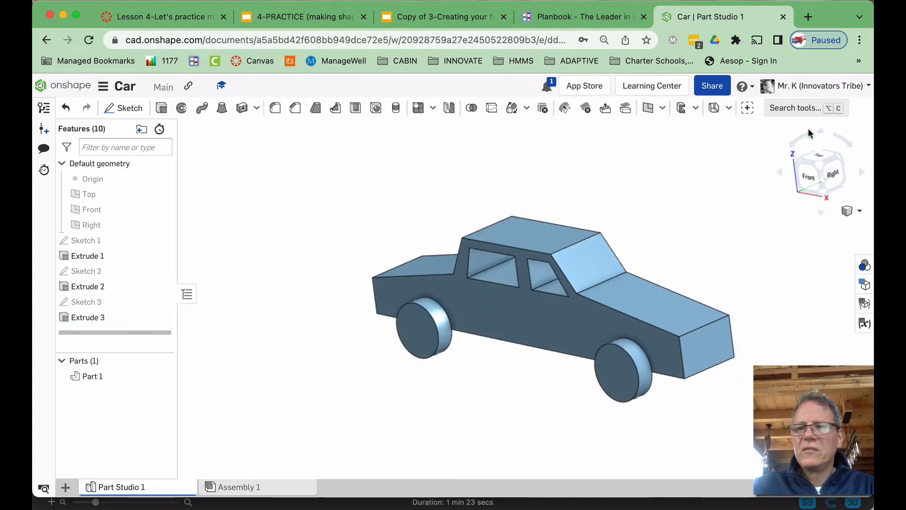
Step: Start a new sketch on the opposite side face of the car body and view it straight on
right_click_drag(632, 162, 552, 171)
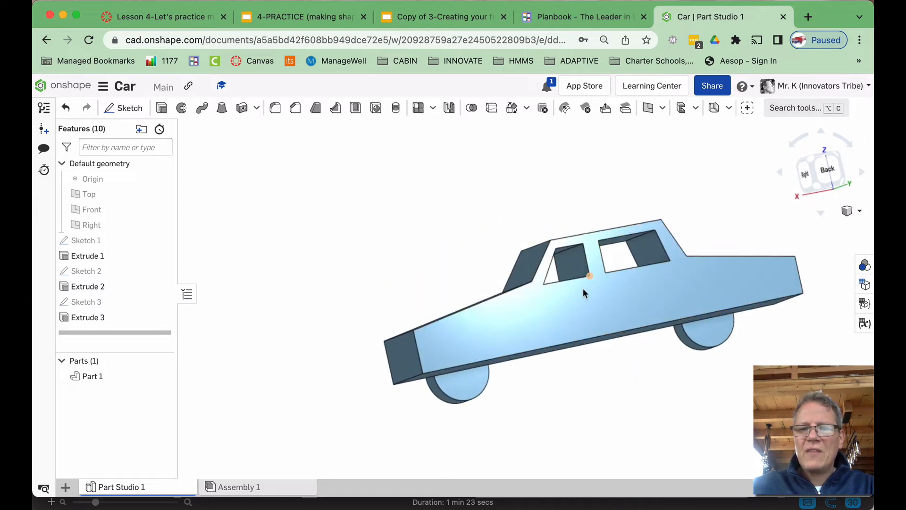
left_click(565, 317)
right_click(565, 317)
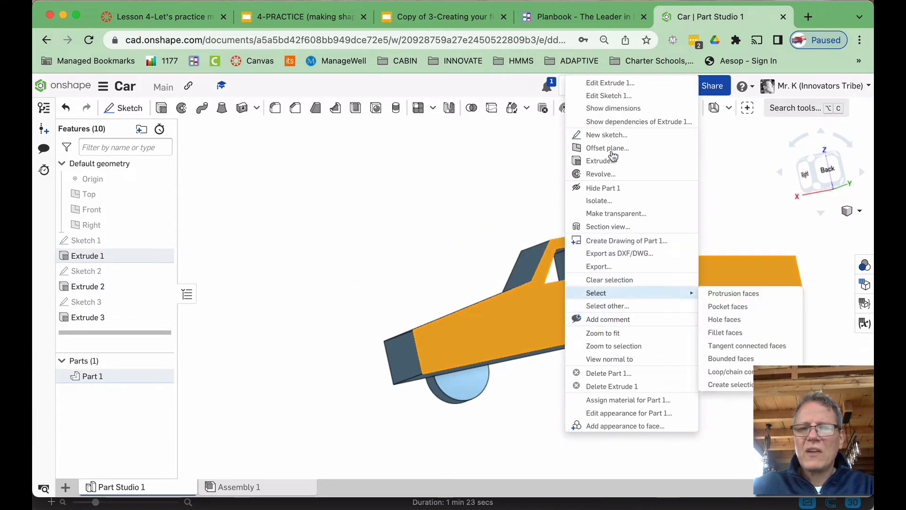
left_click(610, 135)
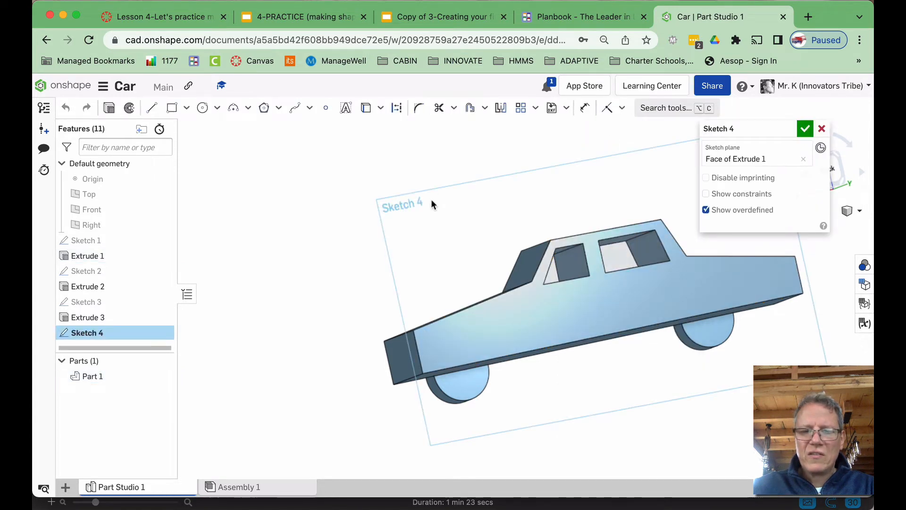
key("n")
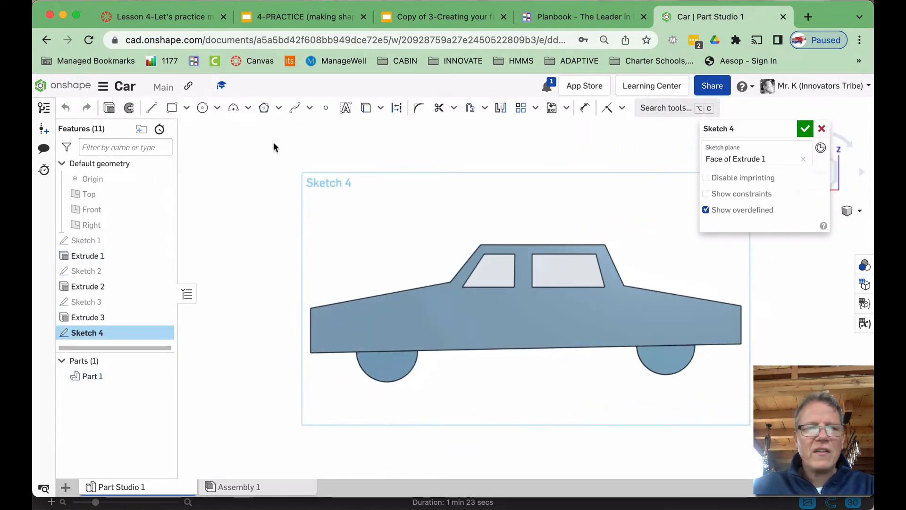
Step: Sketch two circles on the bottom edge over the existing wheels, about 1.64 in diameter at the front and about 1.66 in at the rear
left_click(201, 109)
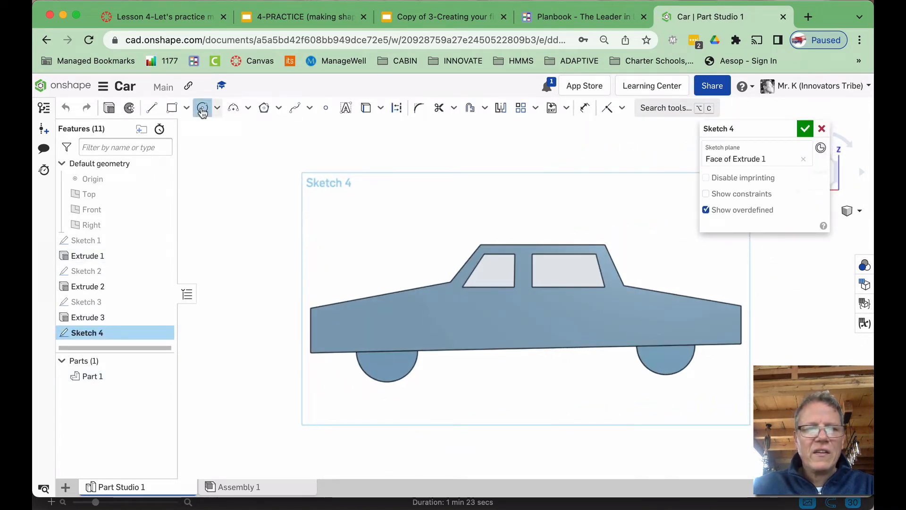
left_click(388, 351)
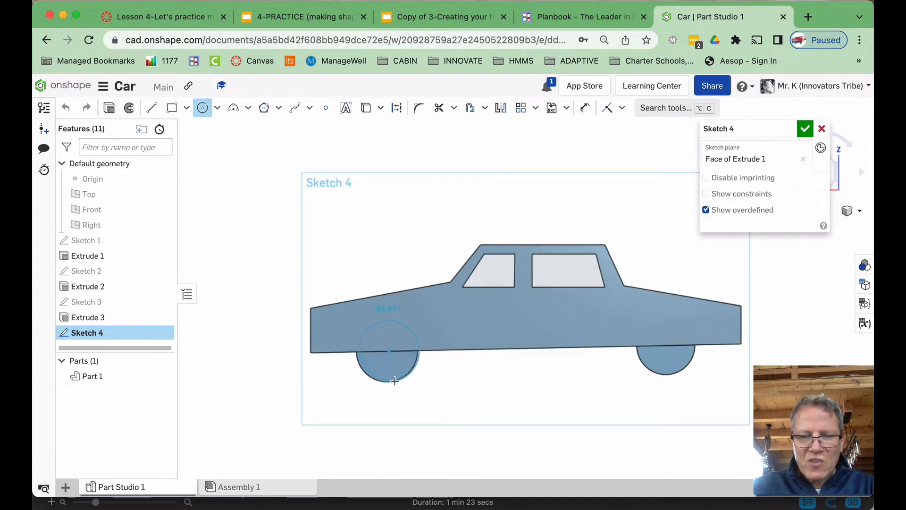
left_click(394, 380)
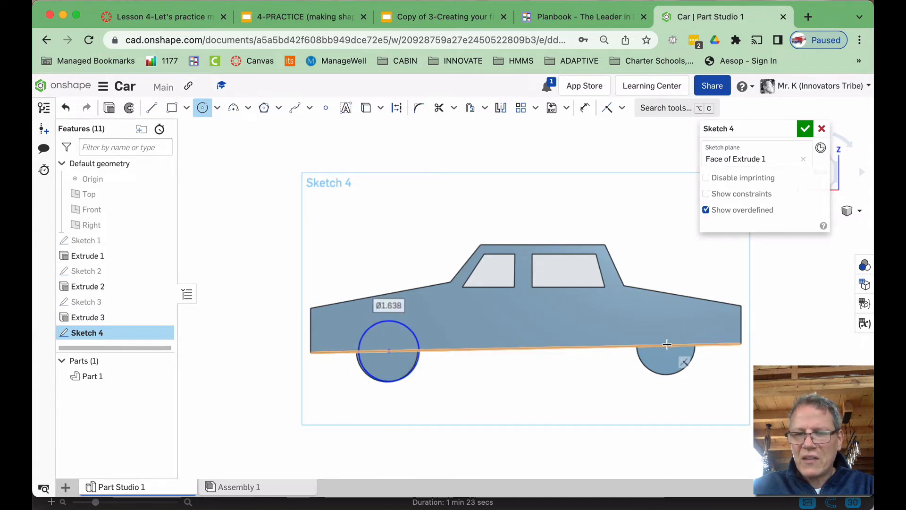
left_click(667, 344)
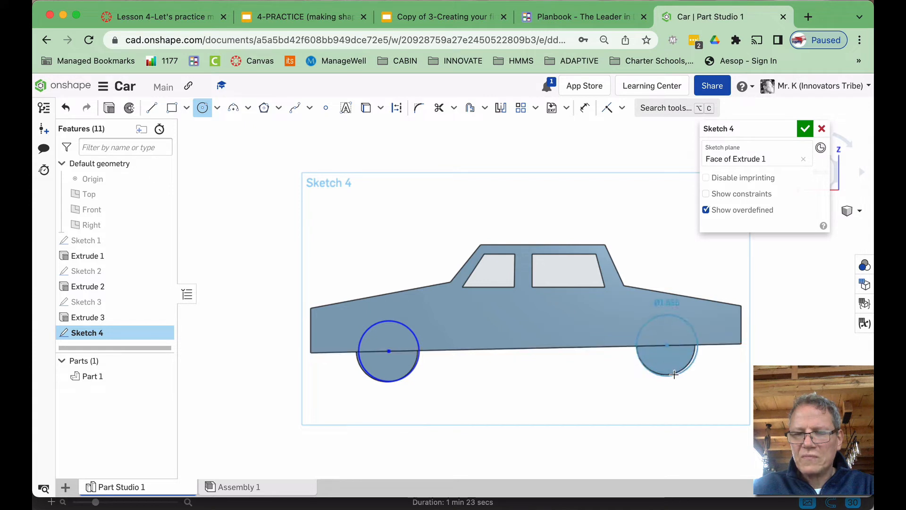
left_click(674, 373)
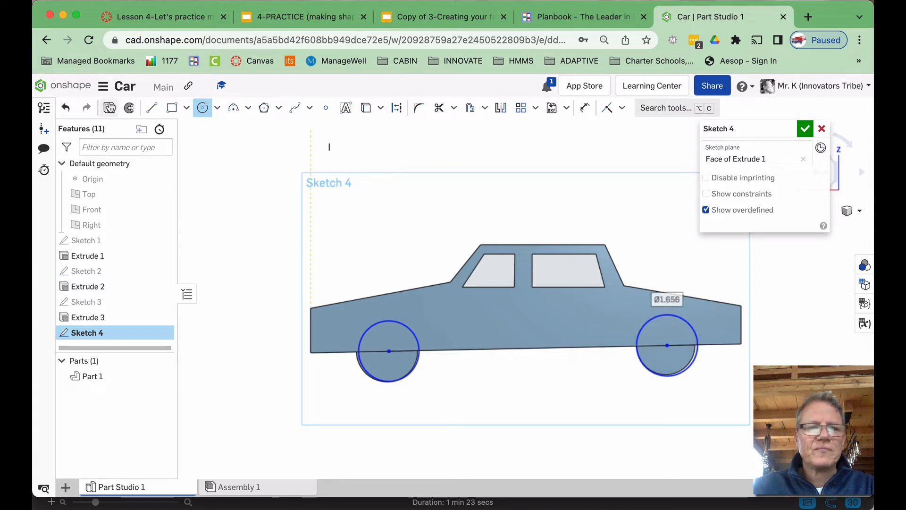
Step: Extrude the two new circles outward as added material, with a blind depth under 1 in, to form the second pair of wheels
left_click(109, 107)
key("shift+7")
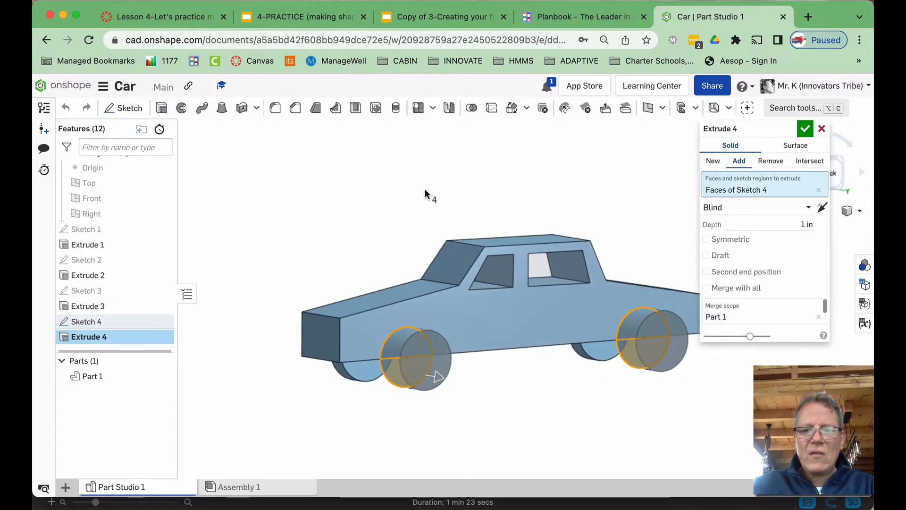
left_click_drag(448, 393, 434, 388)
left_click(805, 129)
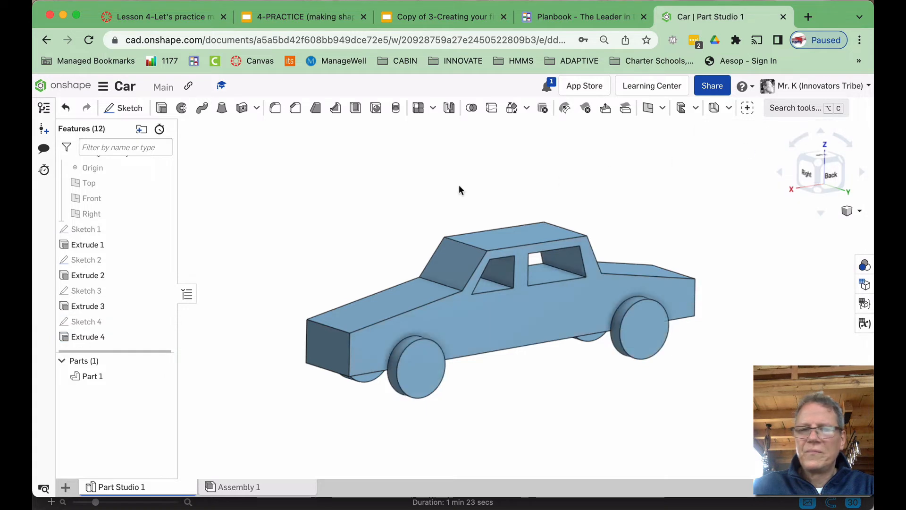
Step: Fillet the front upper edge of the hood with a radius of about 0.766 in
right_click_drag(432, 186, 606, 302)
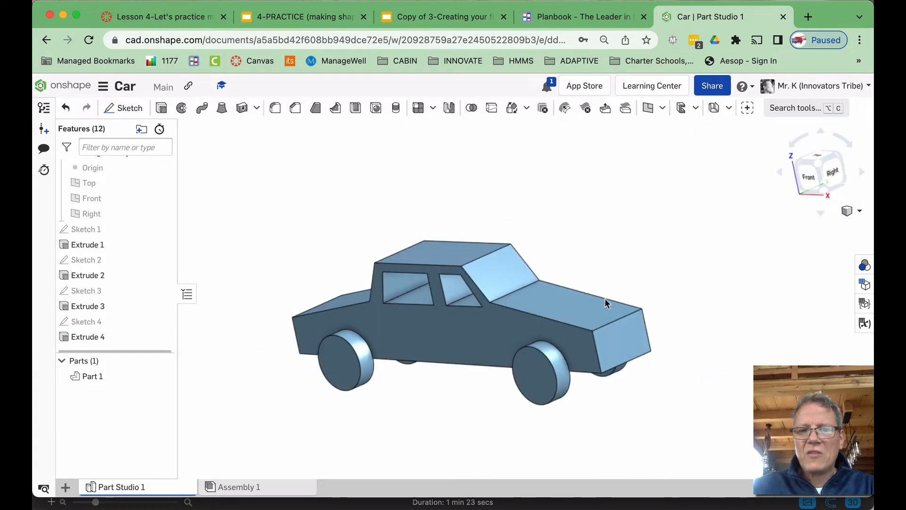
left_click(277, 112)
scroll(605, 316, "up", 5)
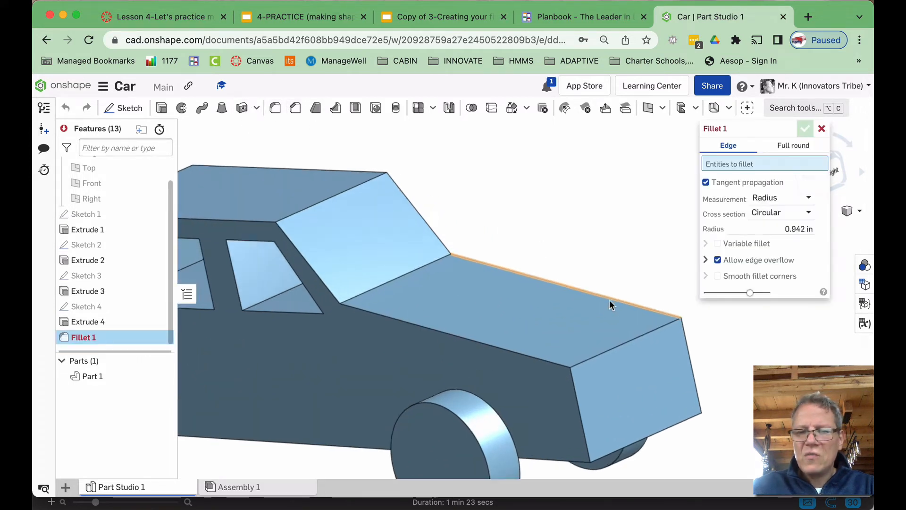
left_click(597, 354)
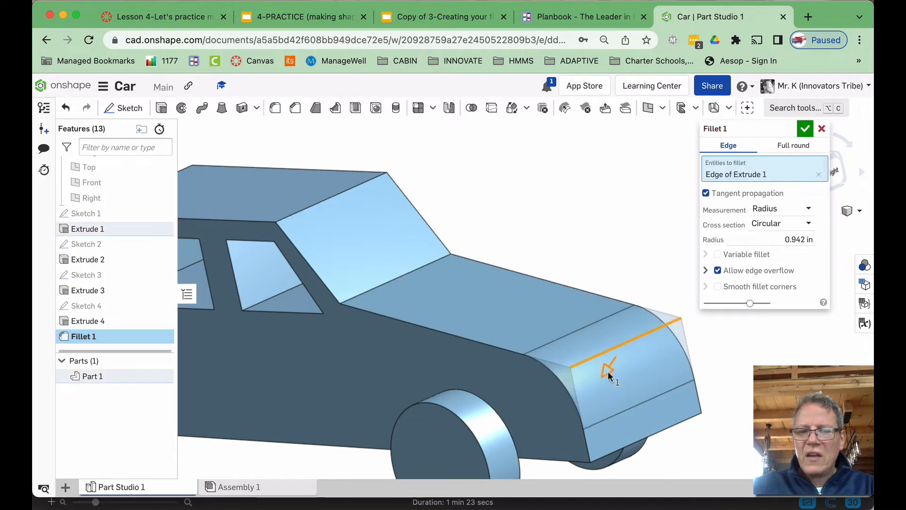
left_click_drag(608, 371, 606, 309)
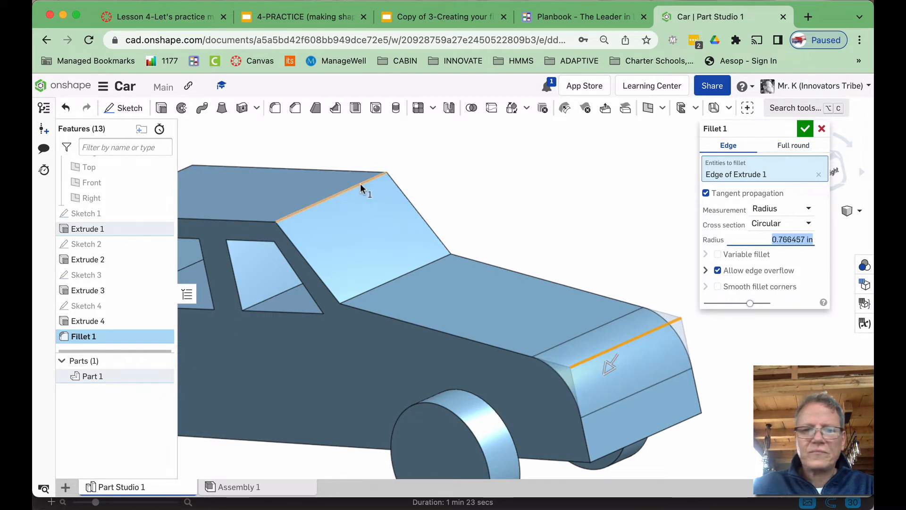
Step: Include the roof's front and rear edges and the trunk's rear upper edge in the same 0.766 in fillet, and complete it
left_click(350, 189)
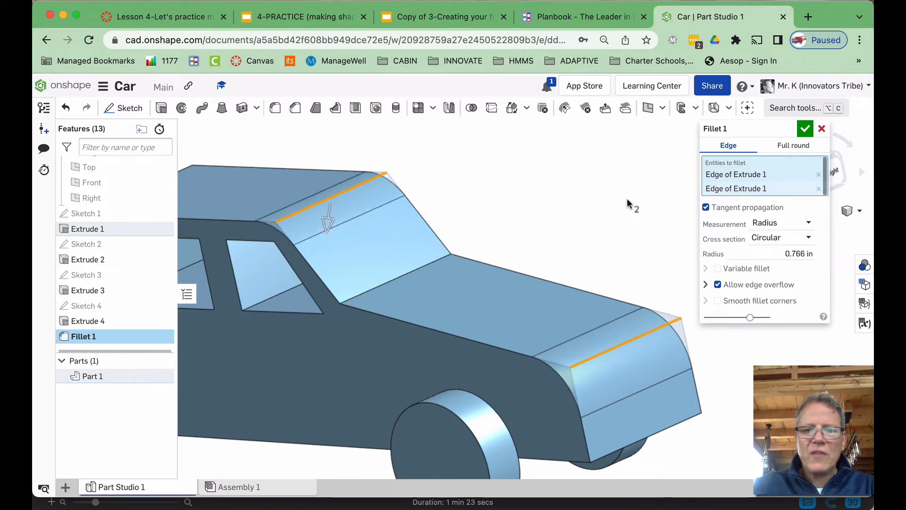
scroll(627, 198, "down", 4)
left_click(377, 194)
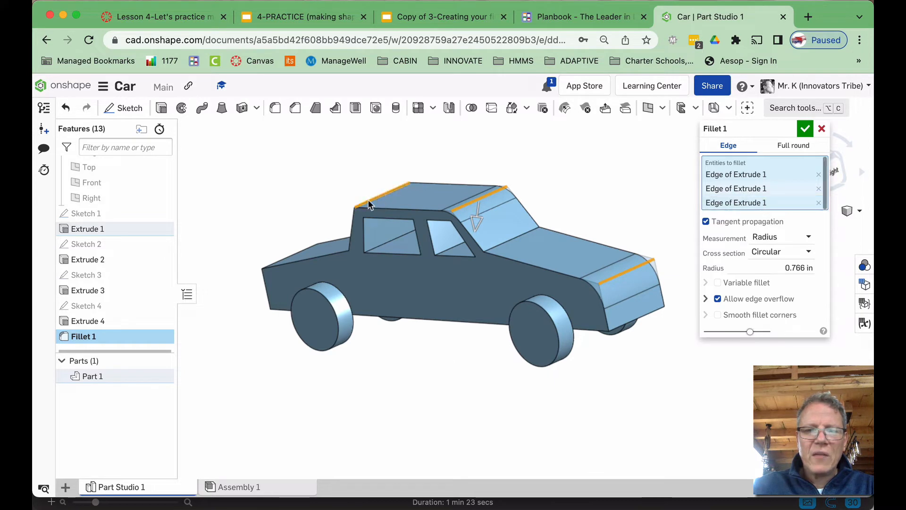
right_click_drag(282, 231, 308, 239)
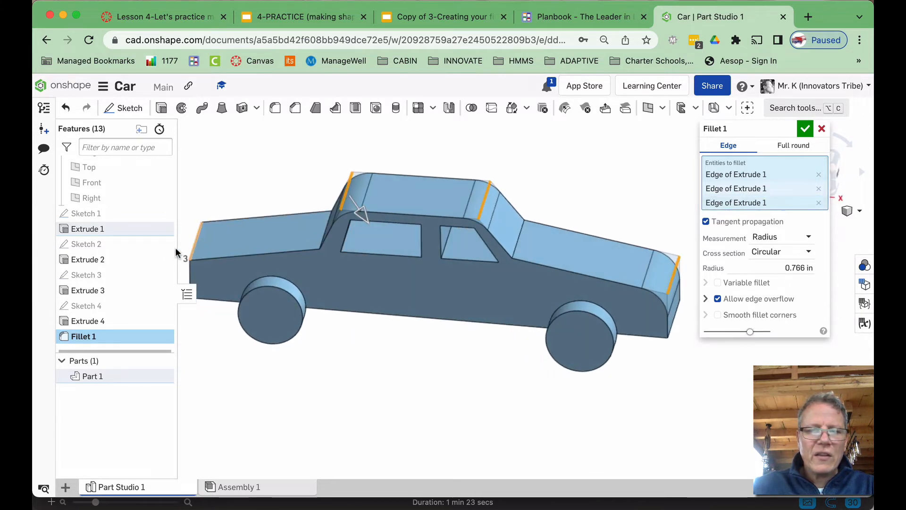
left_click(194, 250)
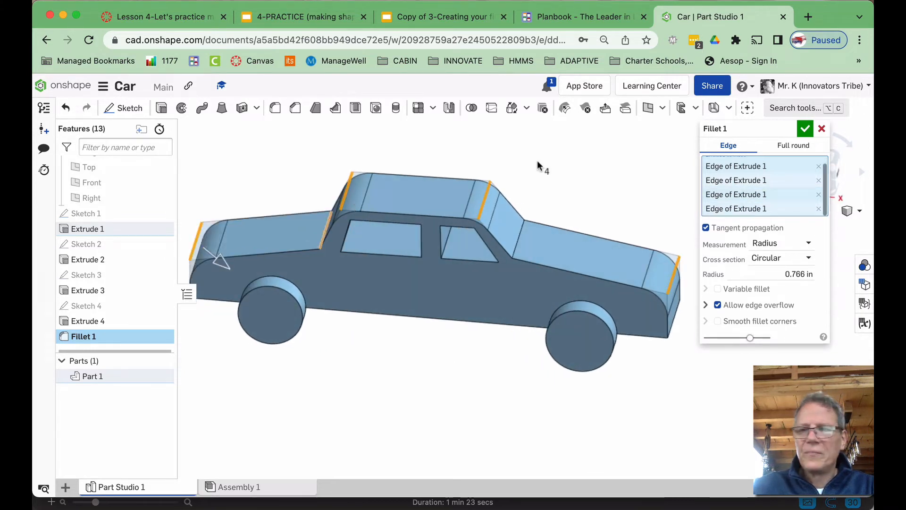
left_click(804, 128)
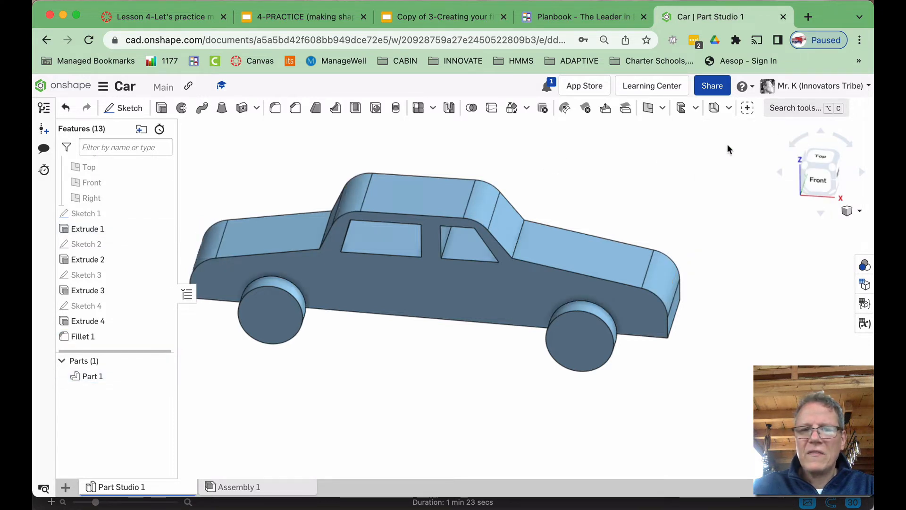
Step: Fillet the edge where the windshield meets the hood with a radius of 0.766 in
right_click_drag(649, 163, 646, 152)
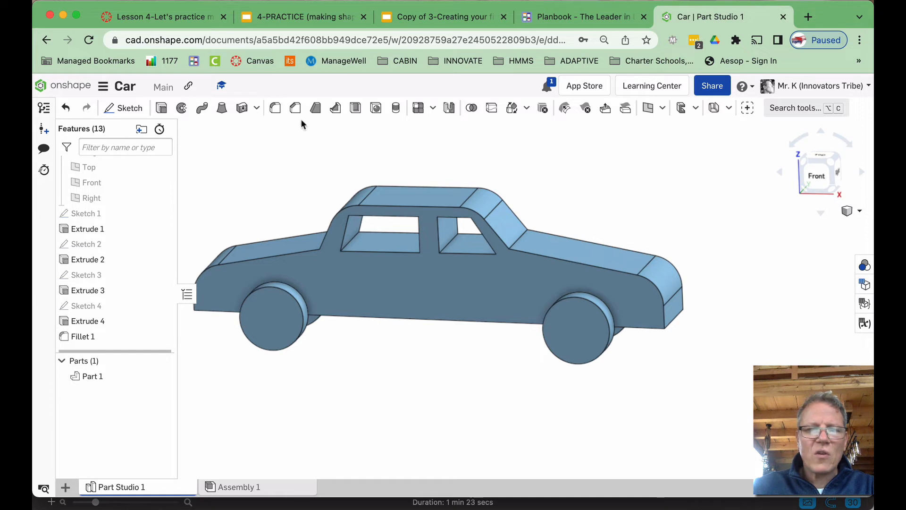
left_click(274, 111)
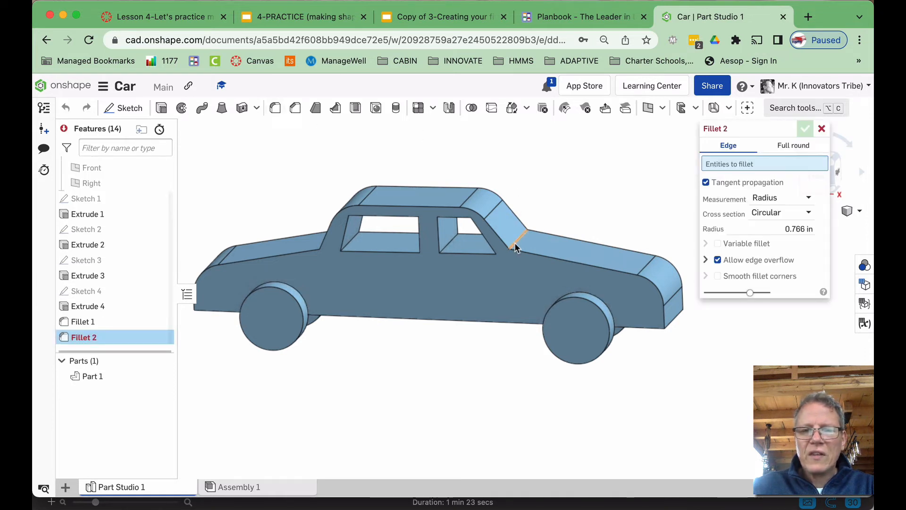
left_click(514, 242)
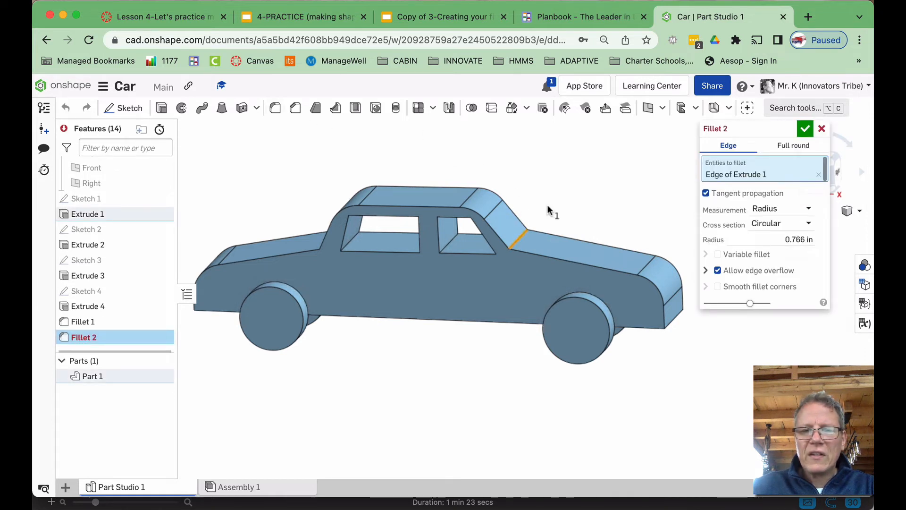
left_click(805, 128)
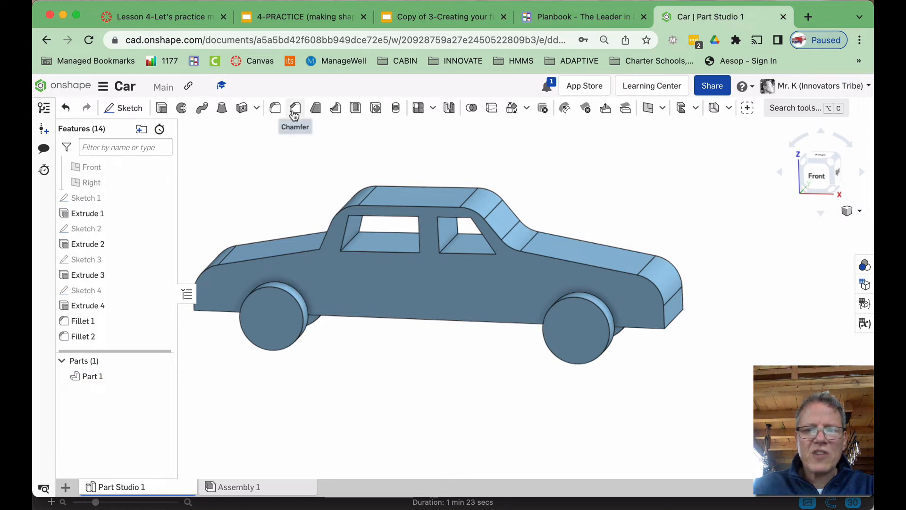
Step: Chamfer the car body's front lower edge with an equal distance of 0.1 in
right_click_drag(597, 192, 608, 178)
left_click(295, 108)
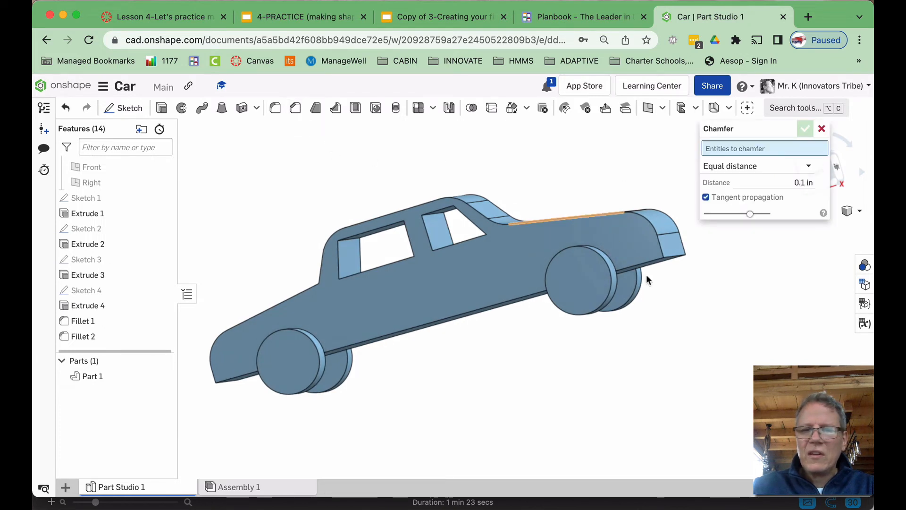
left_click(669, 259)
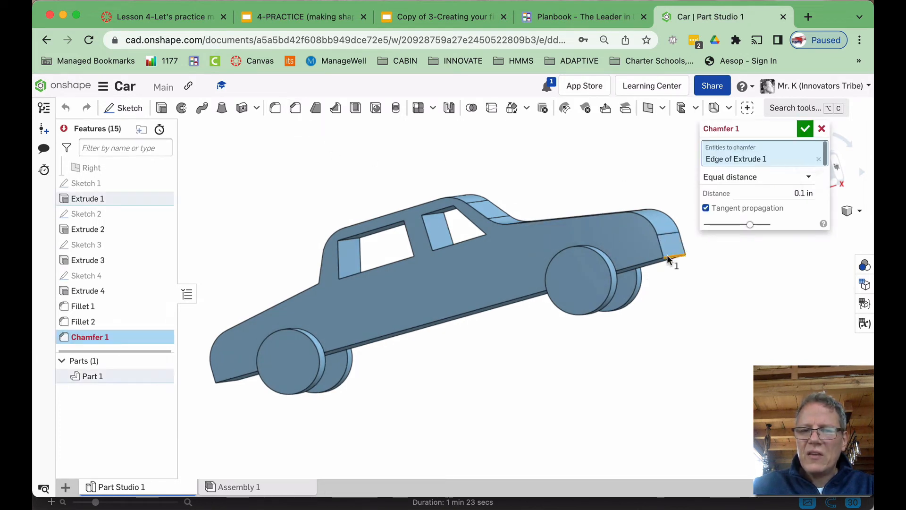
scroll(678, 258, "up", 3)
scroll(678, 258, "up", 3)
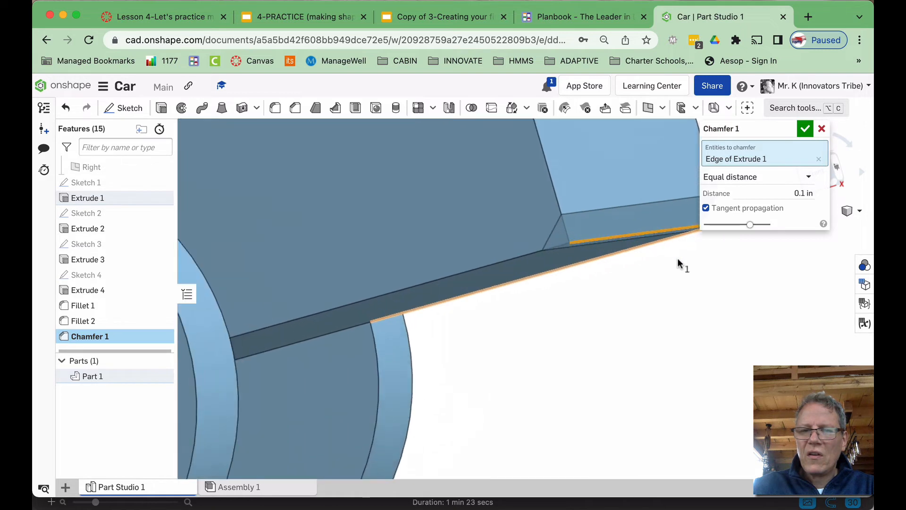
scroll(474, 167, "up", 2)
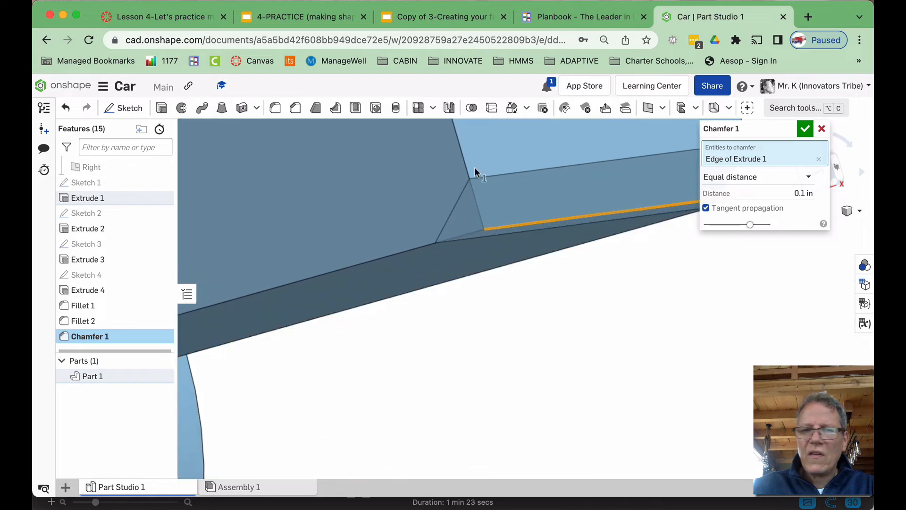
left_click(805, 128)
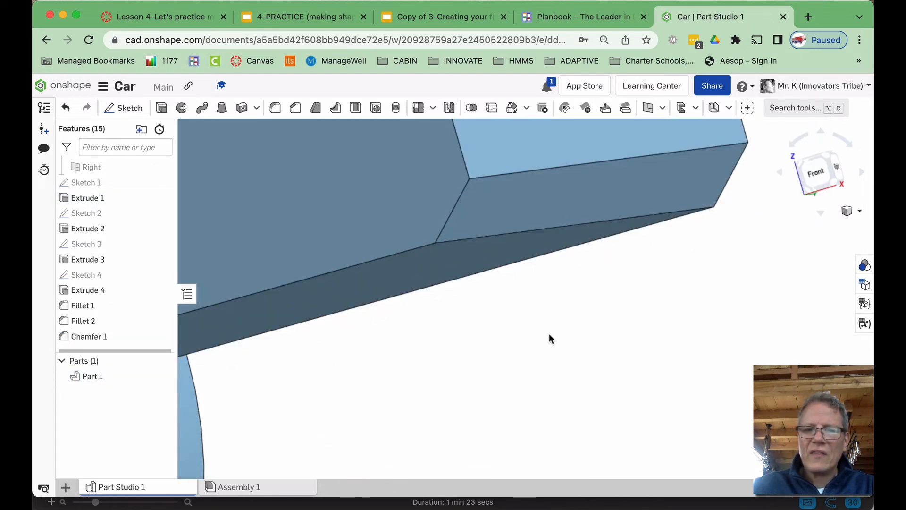
Step: Start a new sketch on the outer face of the near-side rear wheel
scroll(548, 333, "down", 5)
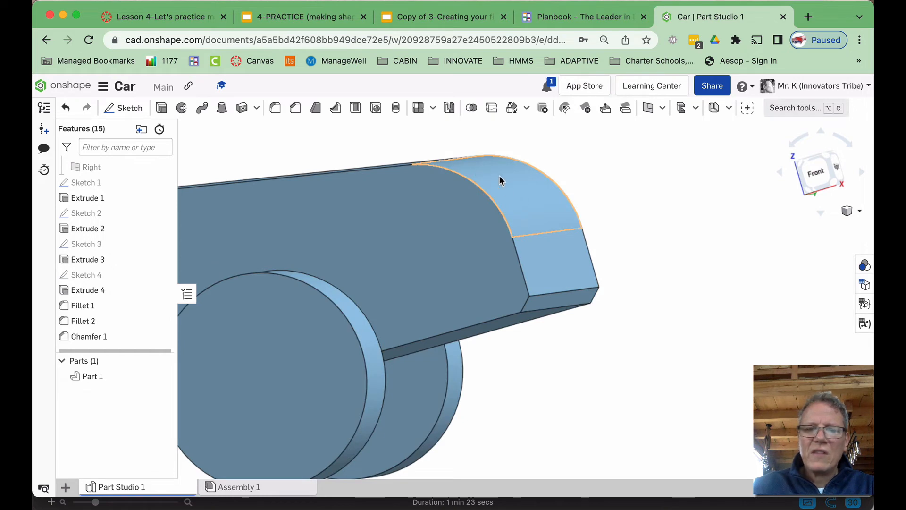
scroll(631, 312, "down", 5)
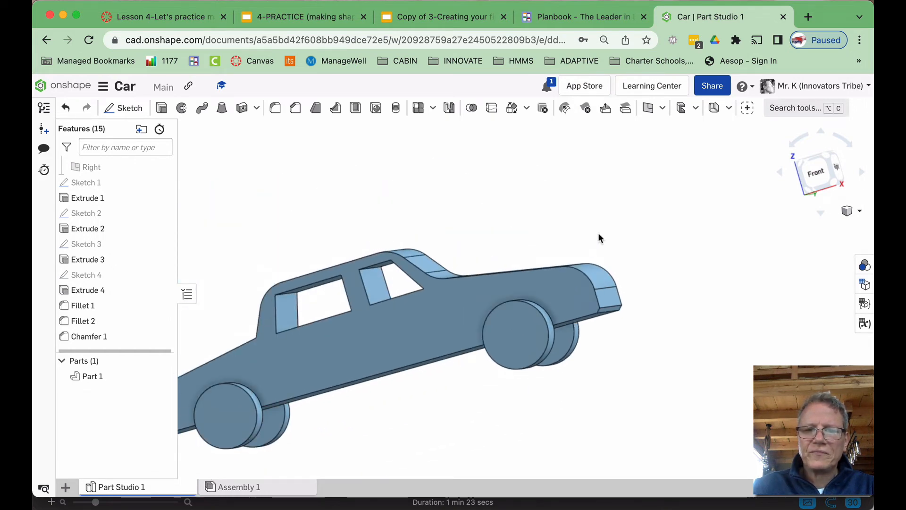
mouse_move(598, 233)
right_mouse_down()
mouse_move(630, 218)
mouse_move(586, 239)
mouse_move(598, 237)
right_mouse_up()
scroll(599, 237, "down", 3)
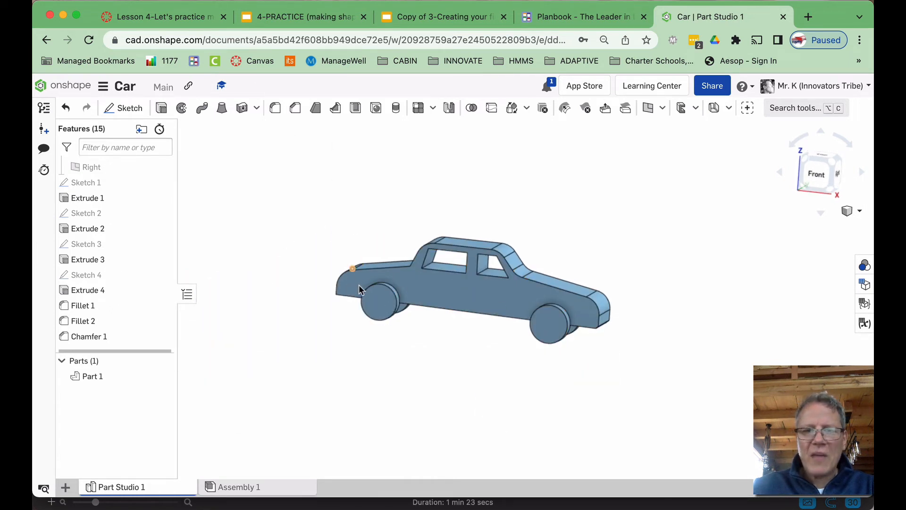
left_click(377, 301)
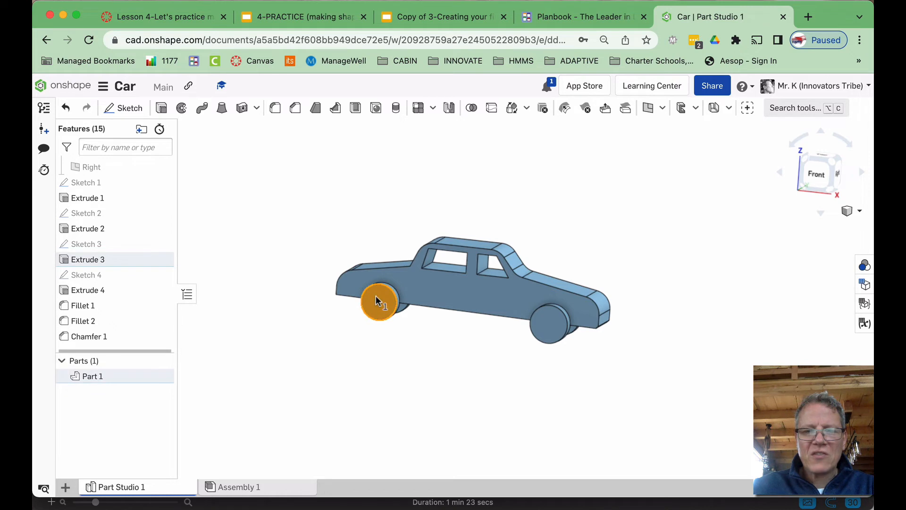
right_click(377, 301)
left_click(424, 135)
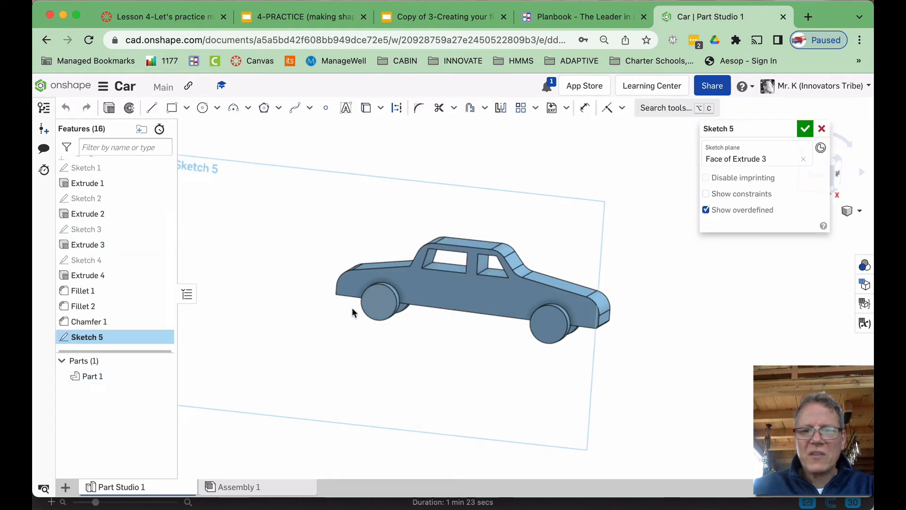
Step: Sketch a six-sided polygon centred on the rear wheel, spanning roughly two thirds of the wheel's diameter
scroll(542, 339, "up", 5)
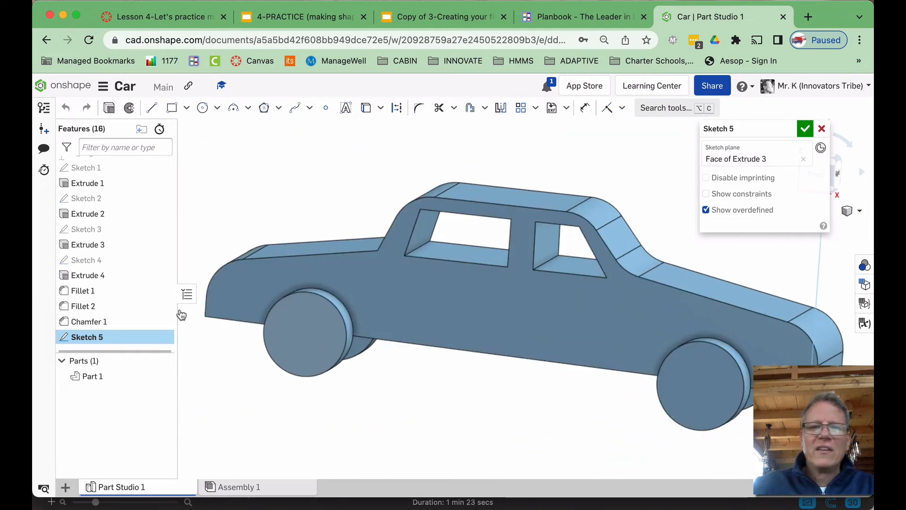
scroll(531, 335, "down", 6)
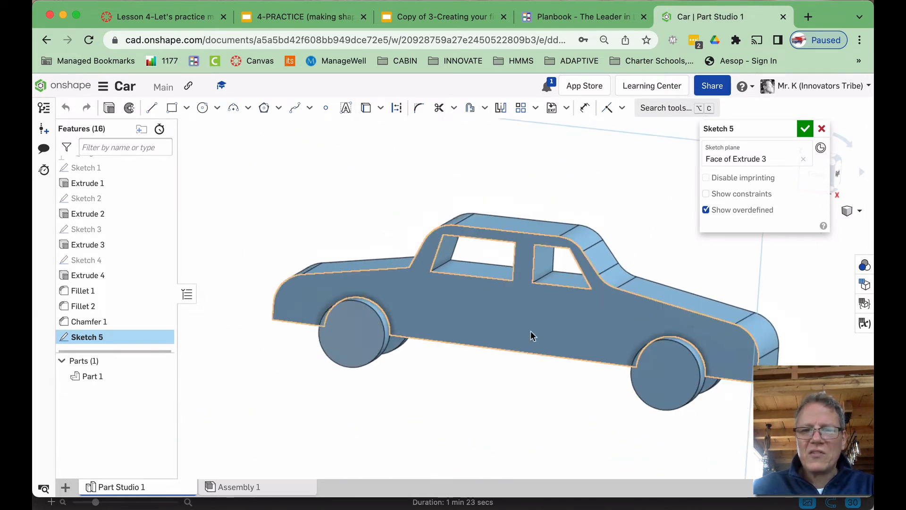
scroll(237, 237, "down", 4)
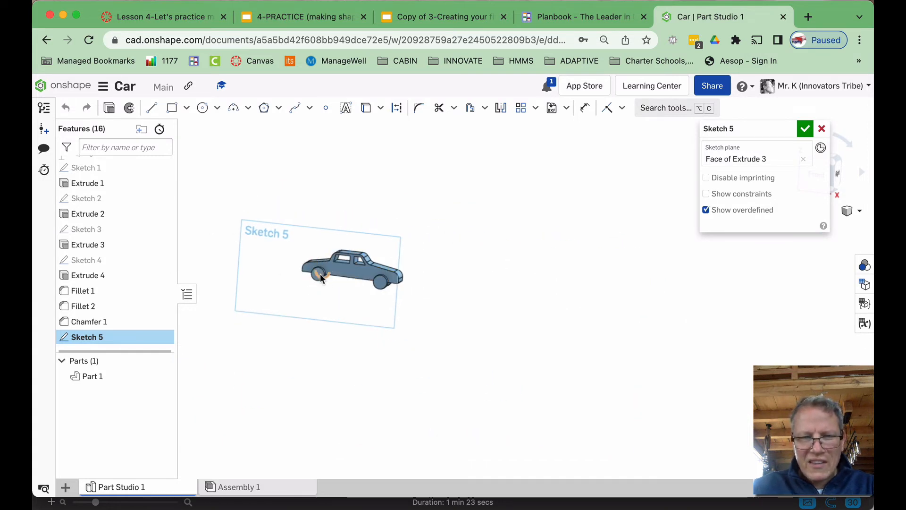
scroll(314, 282, "up", 8)
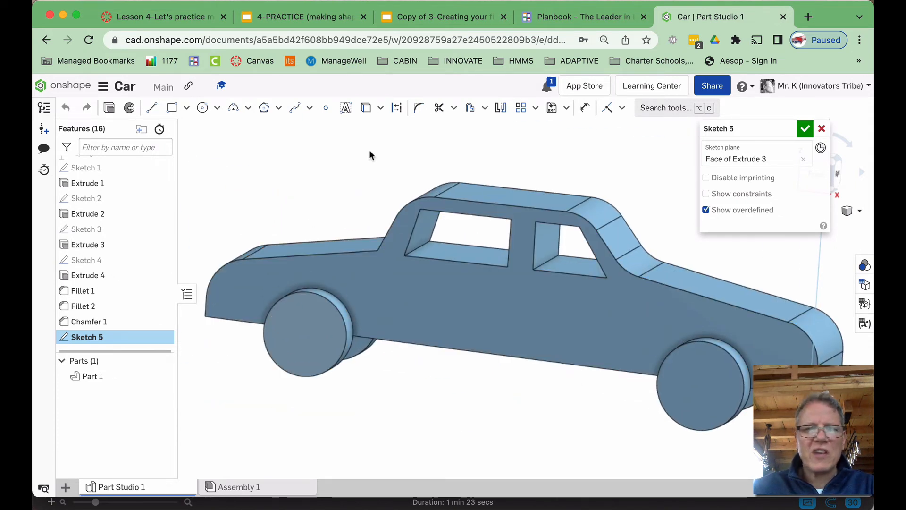
left_click(262, 110)
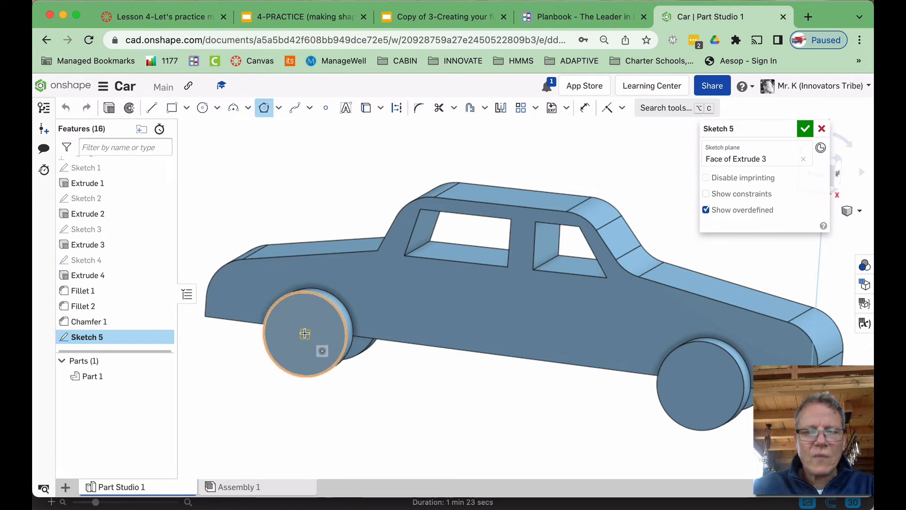
left_click(304, 334)
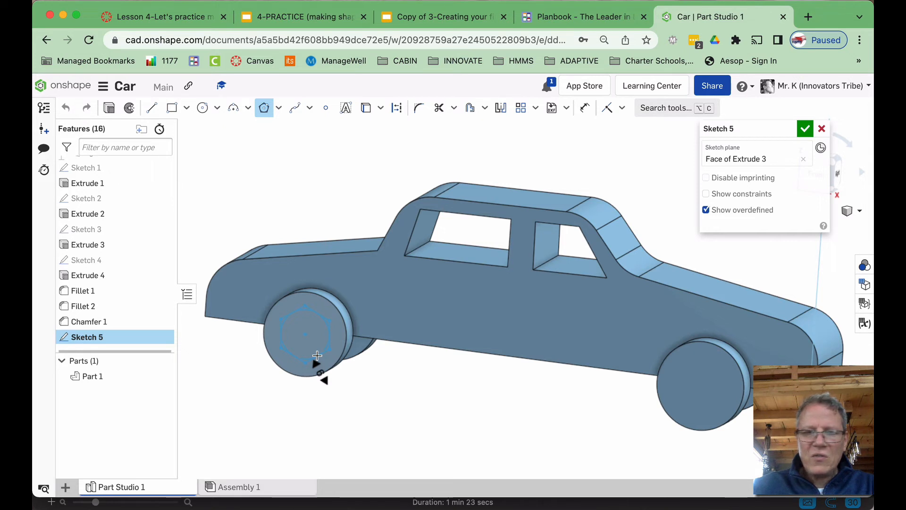
left_click(316, 355)
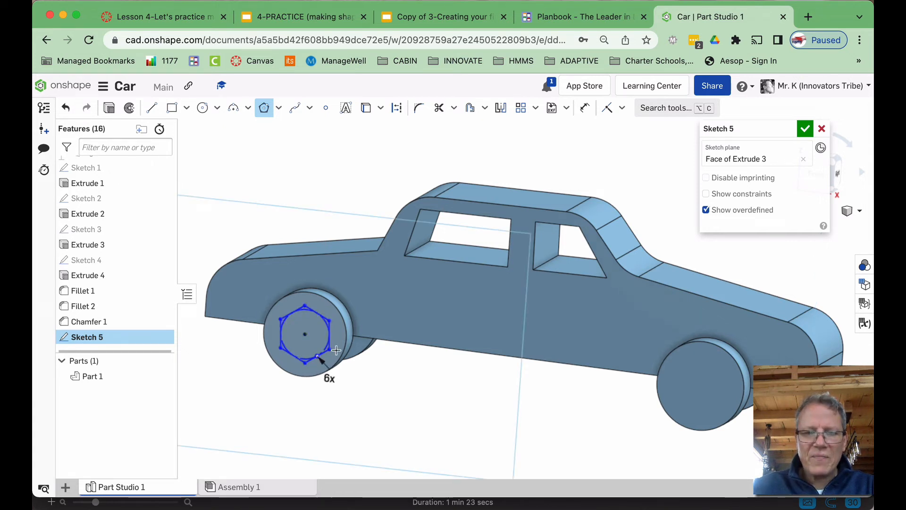
key("Escape")
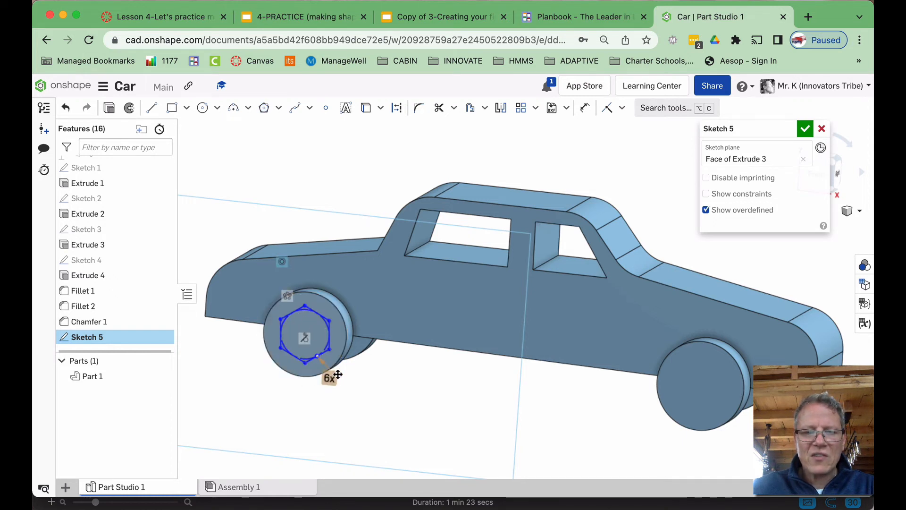
Step: Try the rear wheel's polygon with 8 sides and with 3 sides, and set it back to 6 sides
double_click(330, 379)
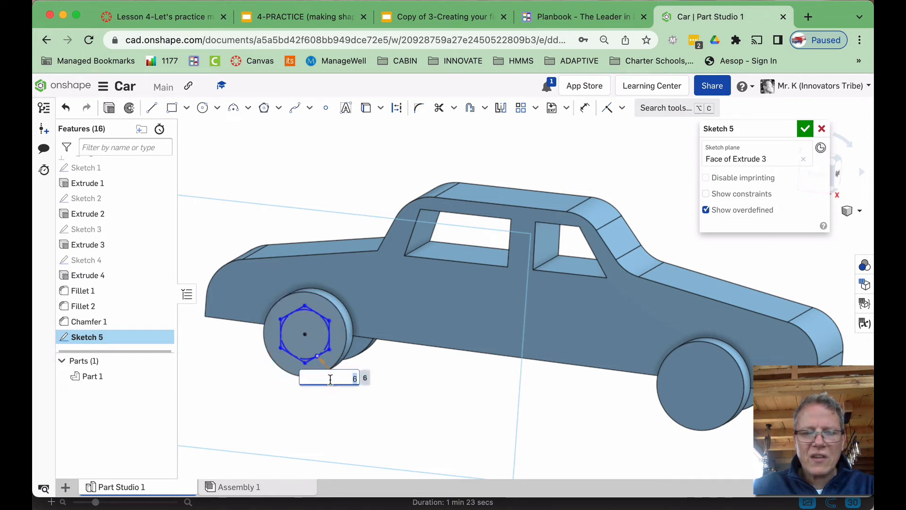
type("8")
key("Return")
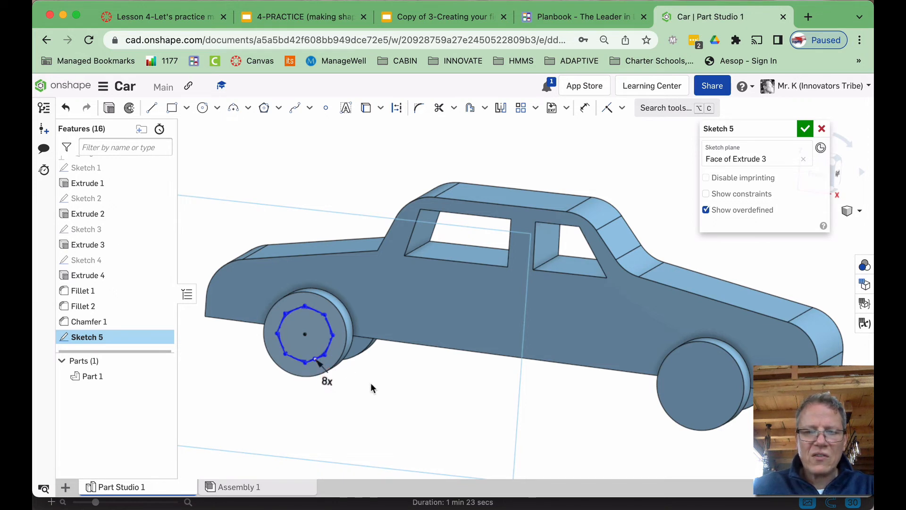
double_click(327, 380)
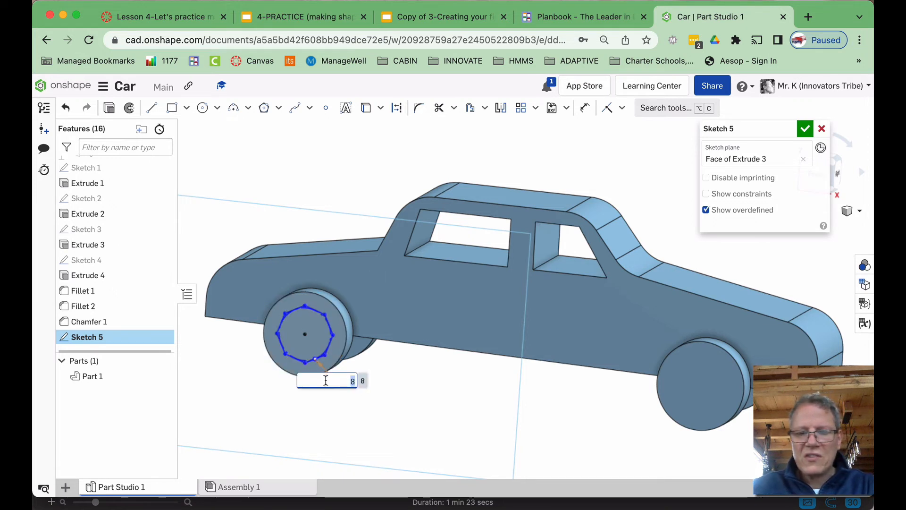
type("3")
key("Return")
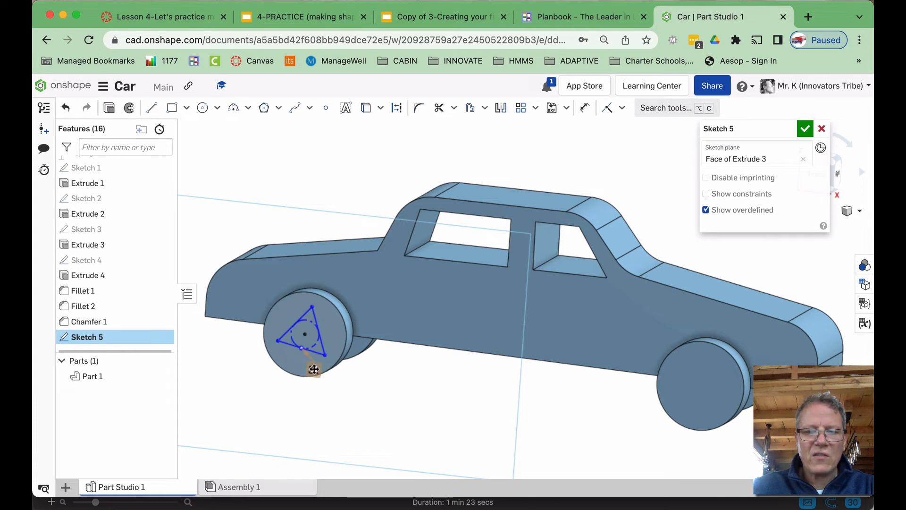
double_click(313, 369)
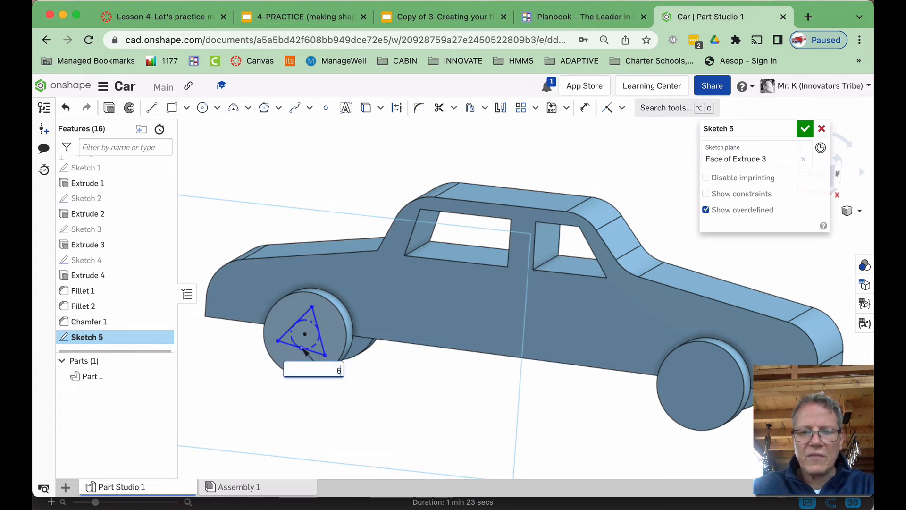
type("6")
key("Return")
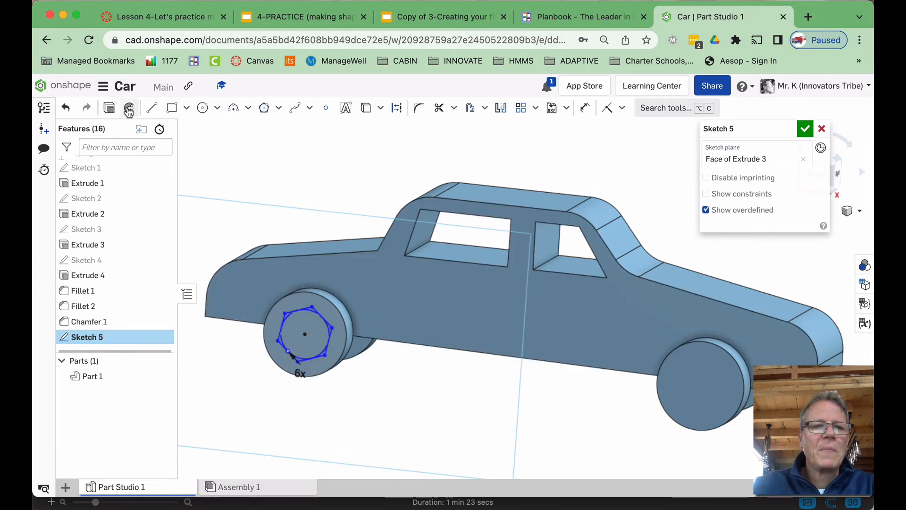
Step: Extrude the hexagon into the rear wheel as removed material, with a blind depth of about 0.65 in
left_click(116, 109)
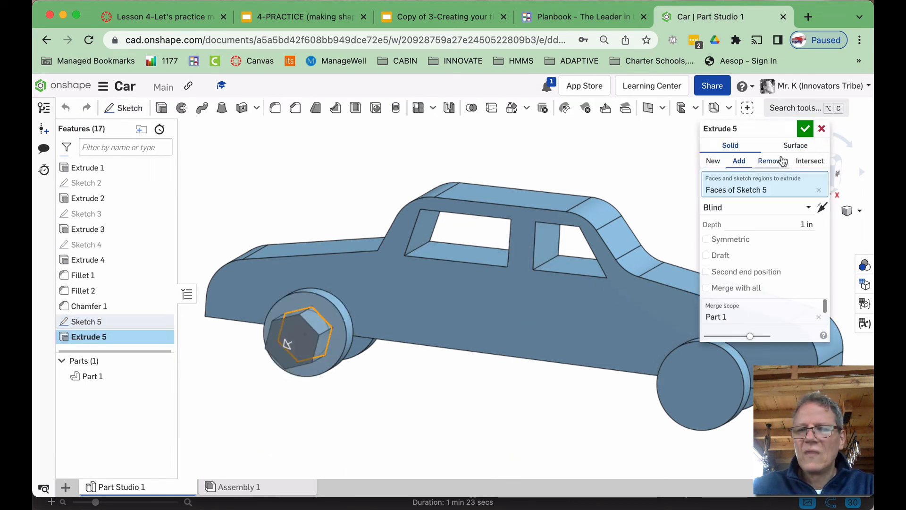
left_click(778, 163)
right_click_drag(616, 141, 602, 148)
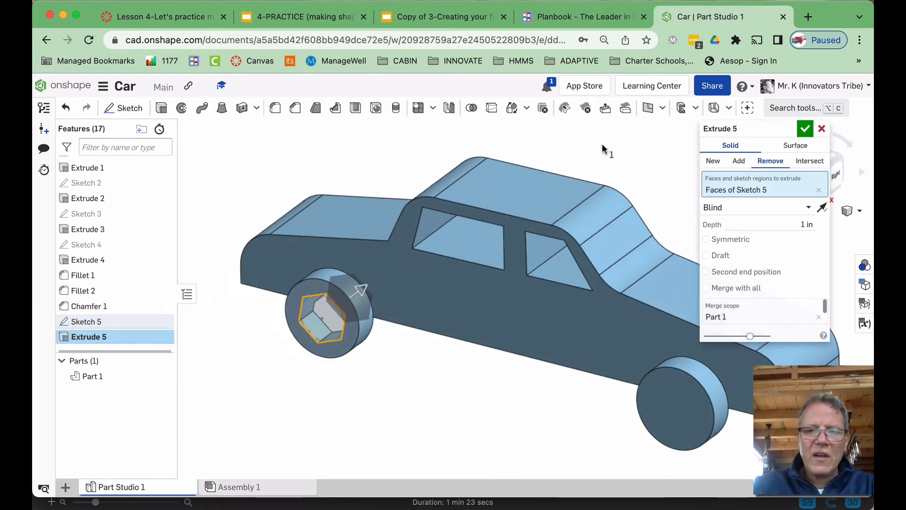
left_click_drag(361, 295, 341, 307)
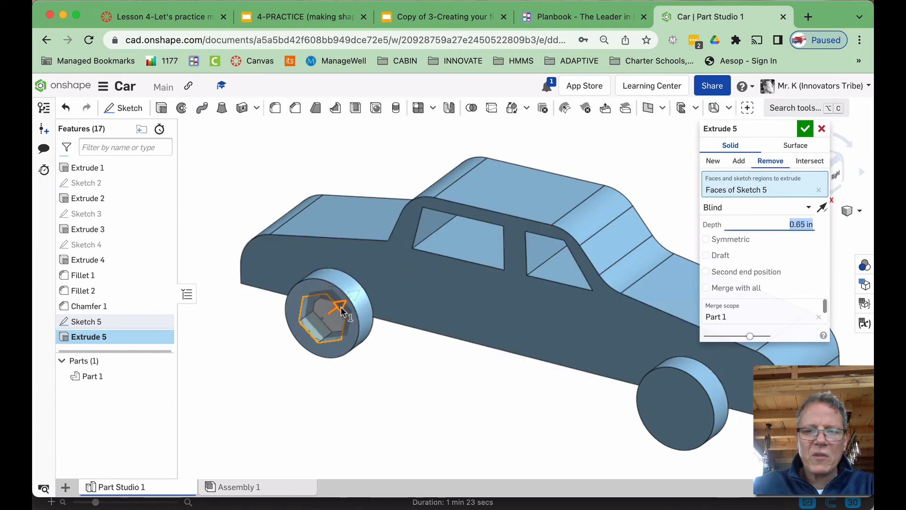
left_click(805, 129)
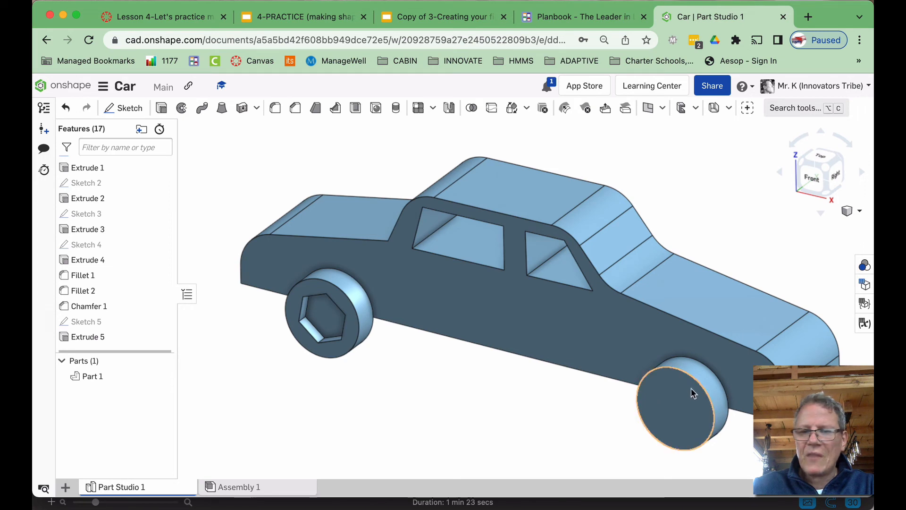
Step: Sketch a five-sided polygon centred on the outer face of the near-side front wheel, spanning roughly two thirds of the wheel's diameter
right_click(674, 406)
left_click(713, 137)
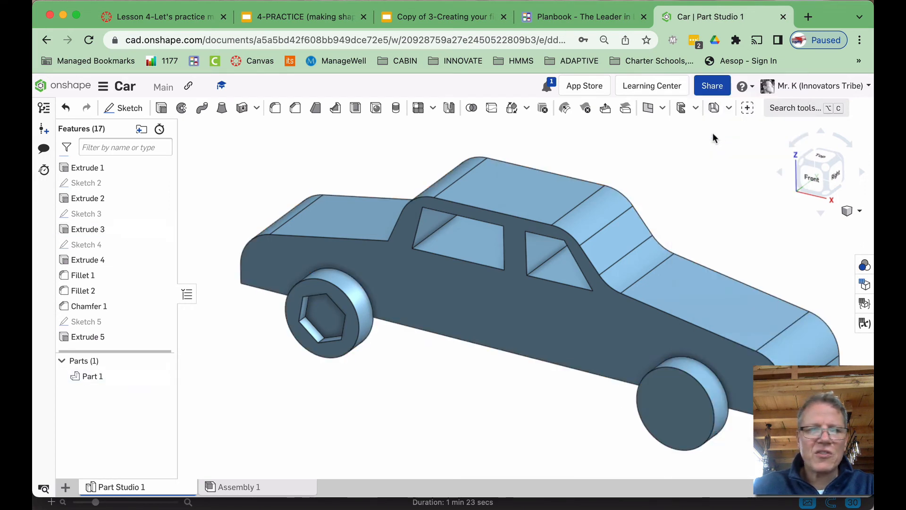
left_click(264, 107)
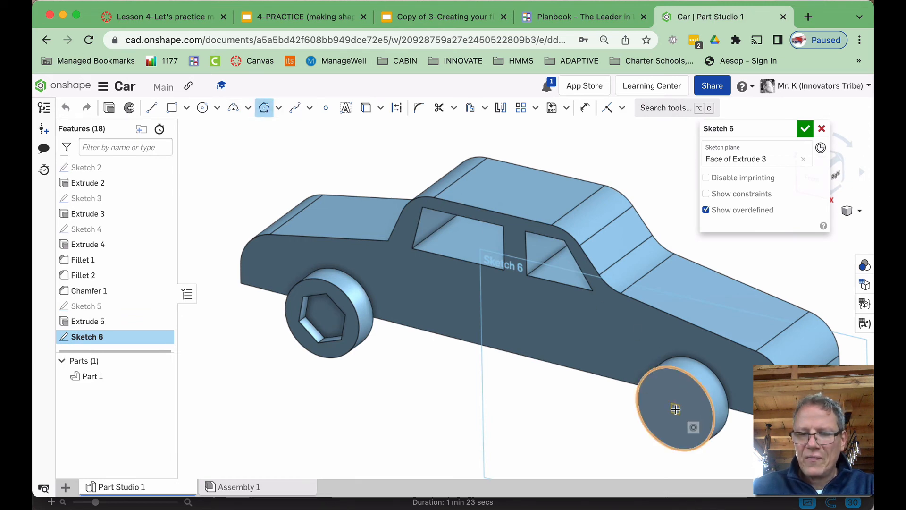
right_click_drag(681, 415, 675, 409)
key("n")
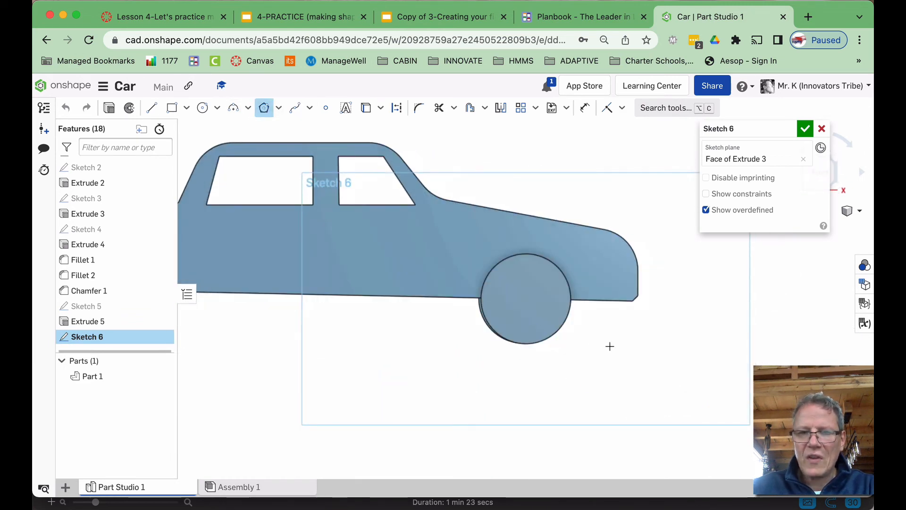
right_click_drag(610, 346, 586, 363)
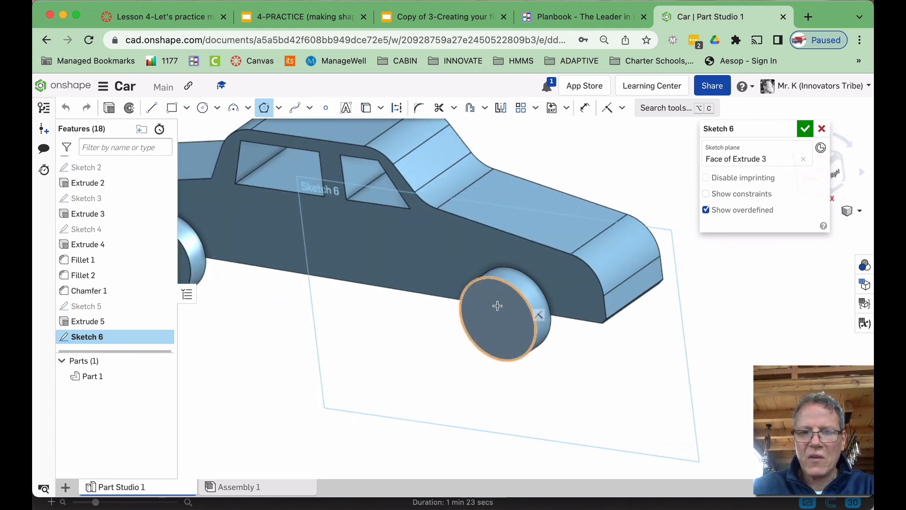
key("n")
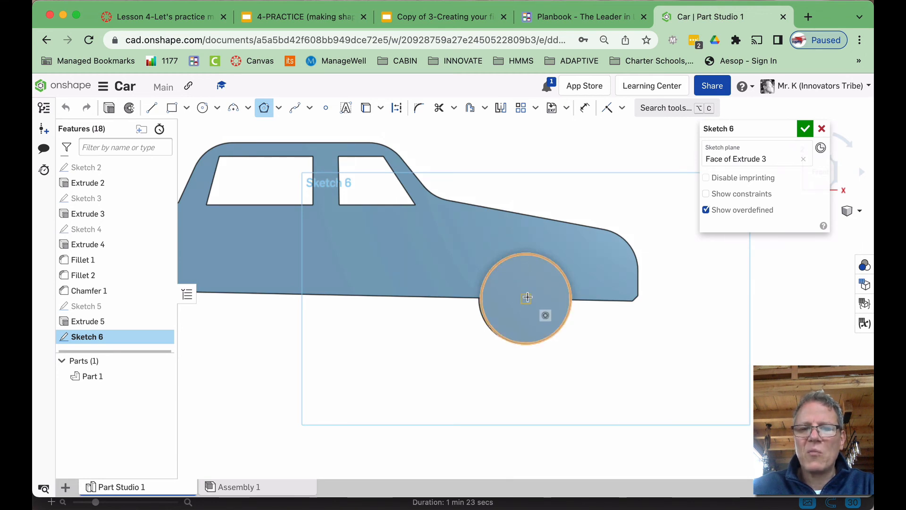
left_click(527, 296)
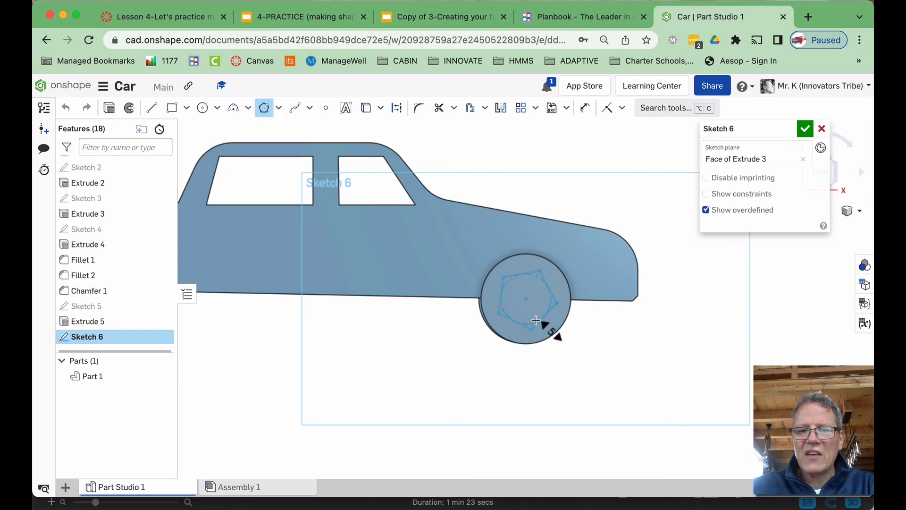
left_click(533, 318)
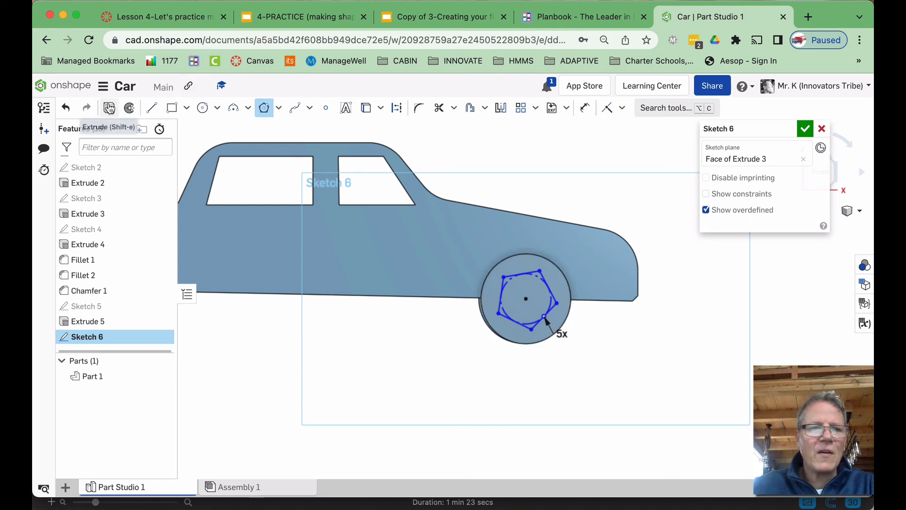
Step: Extrude the pentagon into the front wheel as removed material, with a shallow blind depth that leaves a closed recess
left_click(109, 108)
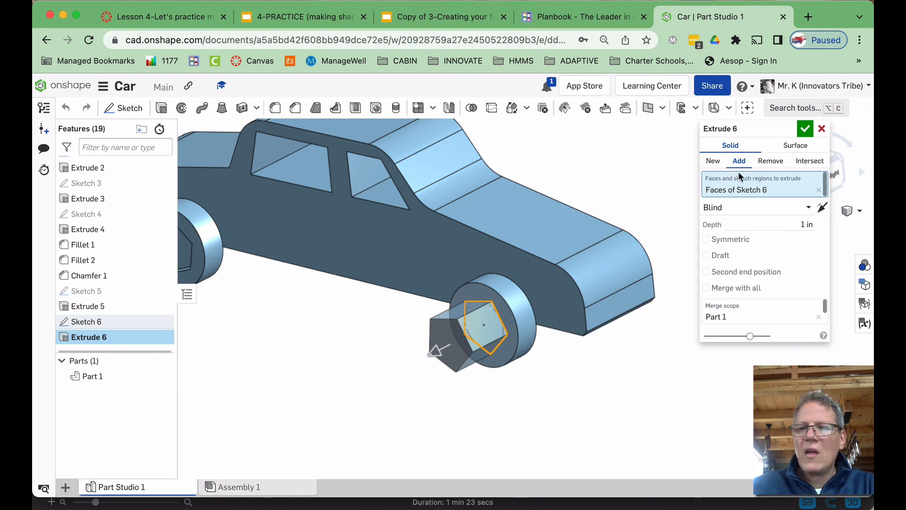
left_click(770, 161)
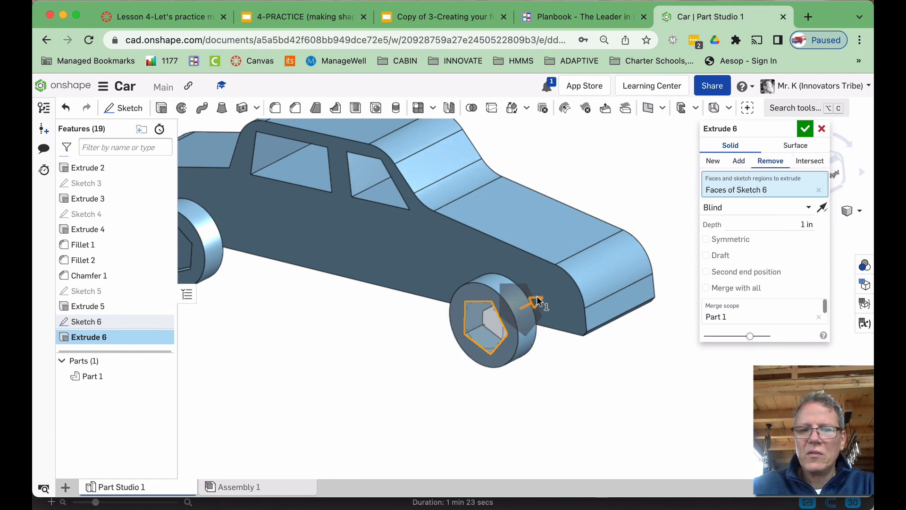
left_click_drag(535, 302, 513, 312)
left_click(805, 129)
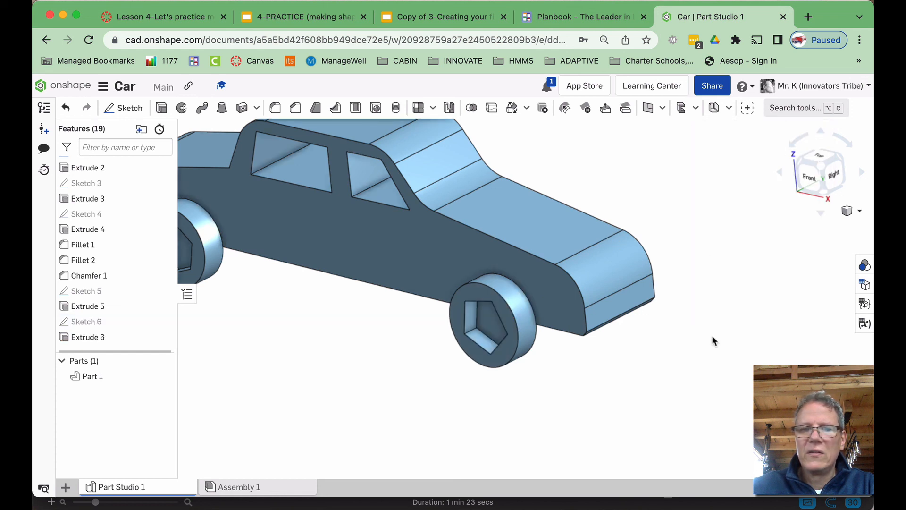
scroll(712, 341, "down", 5)
right_click_drag(712, 340, 713, 361)
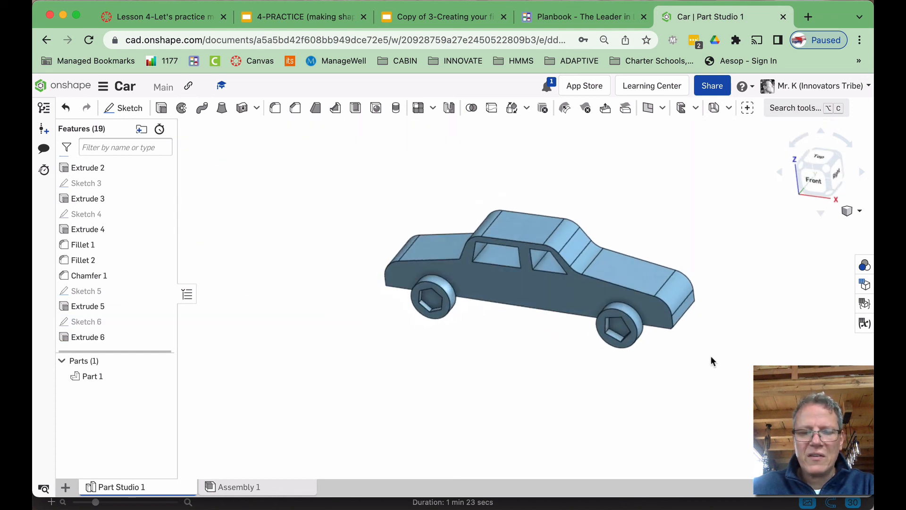
scroll(548, 249, "up", 5)
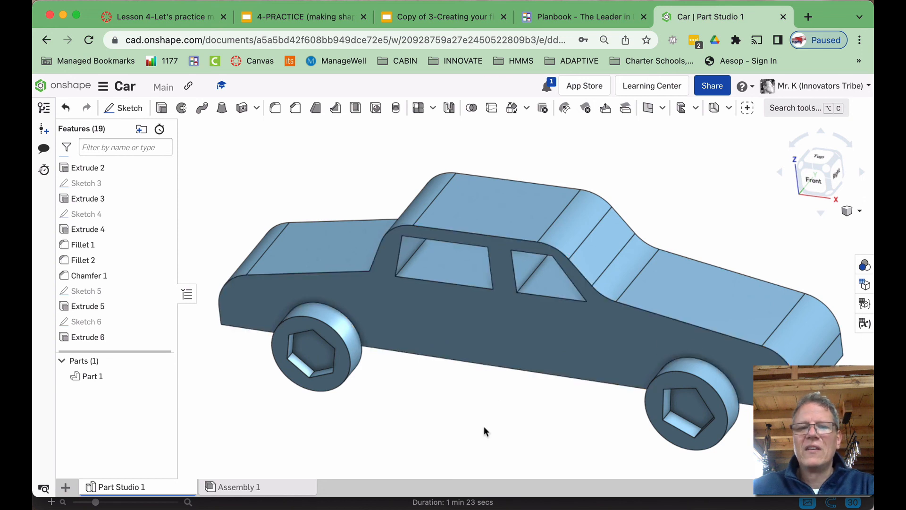